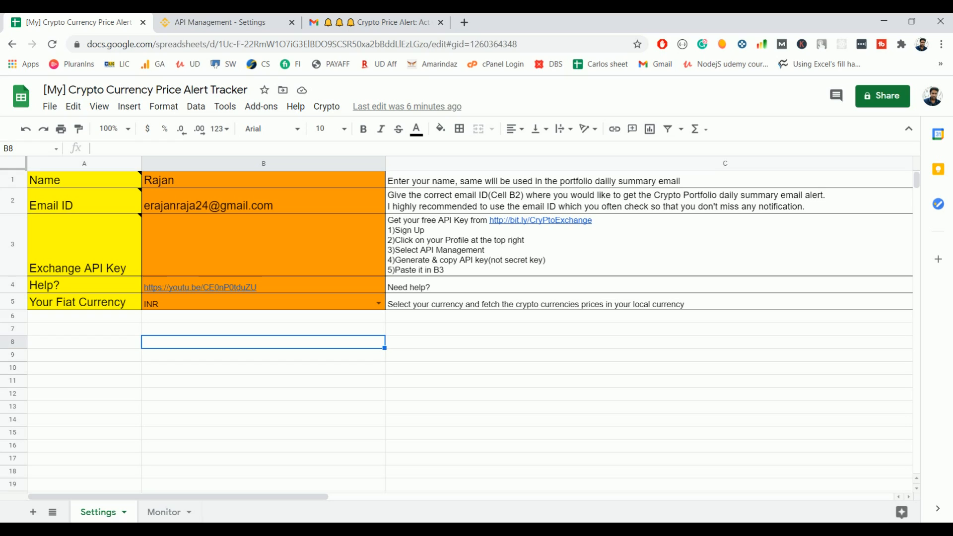
Step: Open the Monitor sheet listing BTC, XRP, ETH and XLM with their alert thresholds
left_click(152, 514)
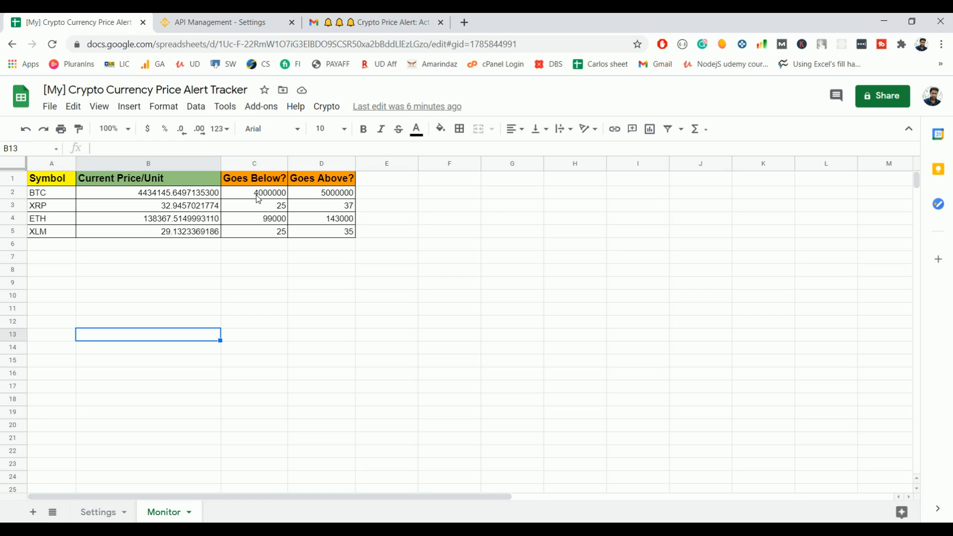
Step: Select BTC's upper threshold in D2, then flip between the Settings and Monitor sheets
left_click(320, 195)
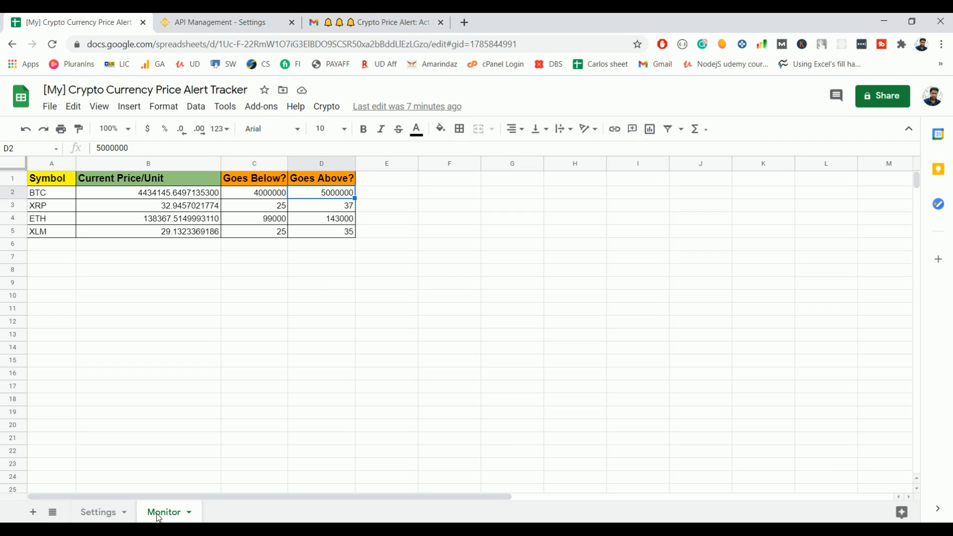
left_click(98, 512)
mouse_move(59, 230)
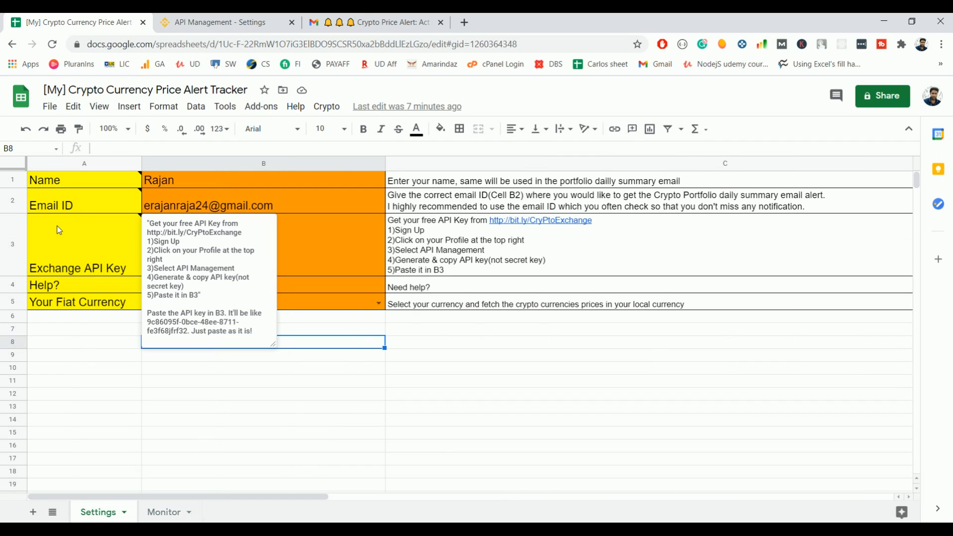
left_click(221, 392)
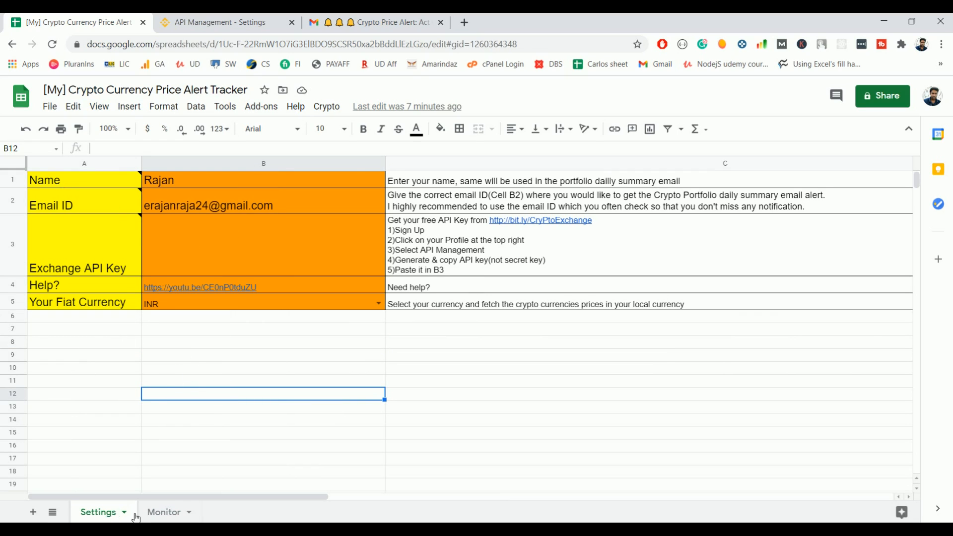
left_click(164, 512)
left_click(115, 513)
left_click(161, 511)
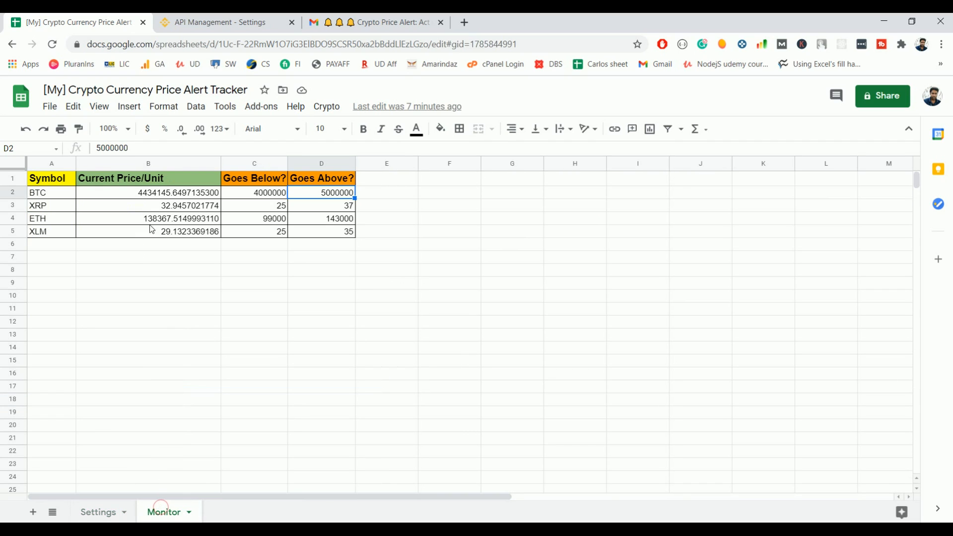
Step: Return to the Settings sheet and read the notes on its field labels
left_click(106, 511)
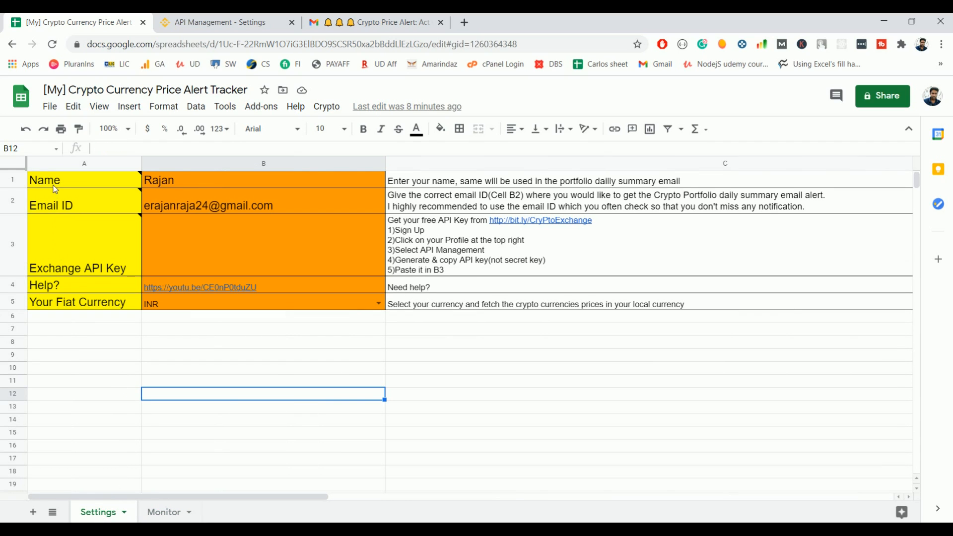
mouse_move(55, 184)
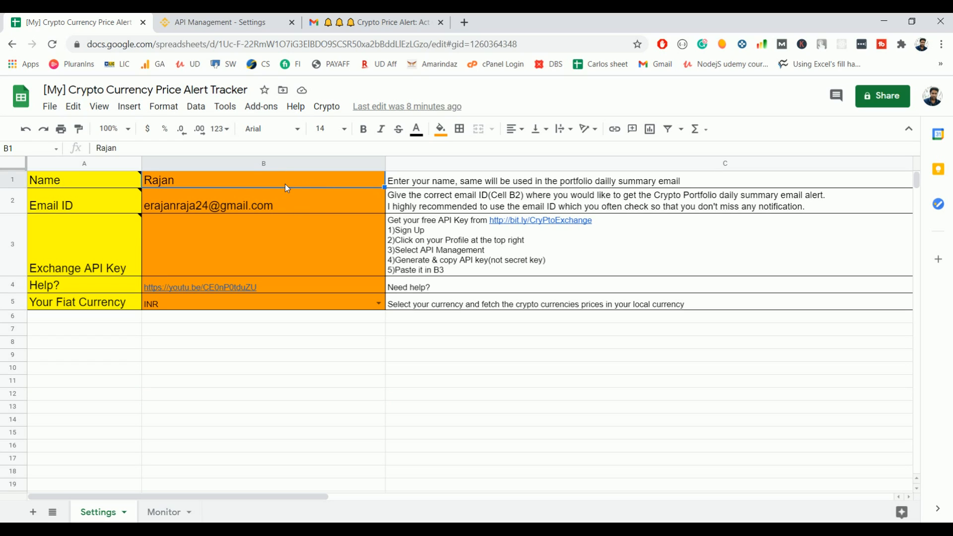
left_click(144, 419)
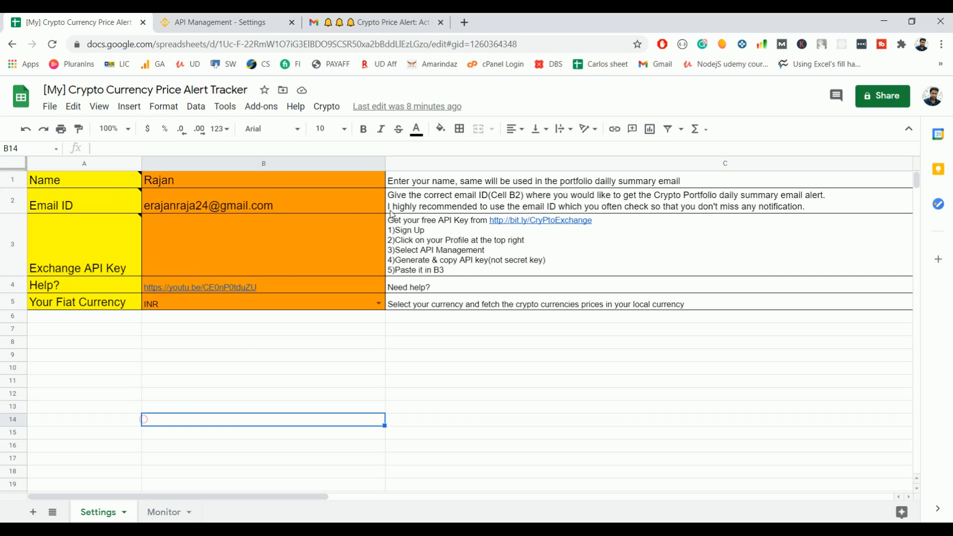
mouse_move(332, 208)
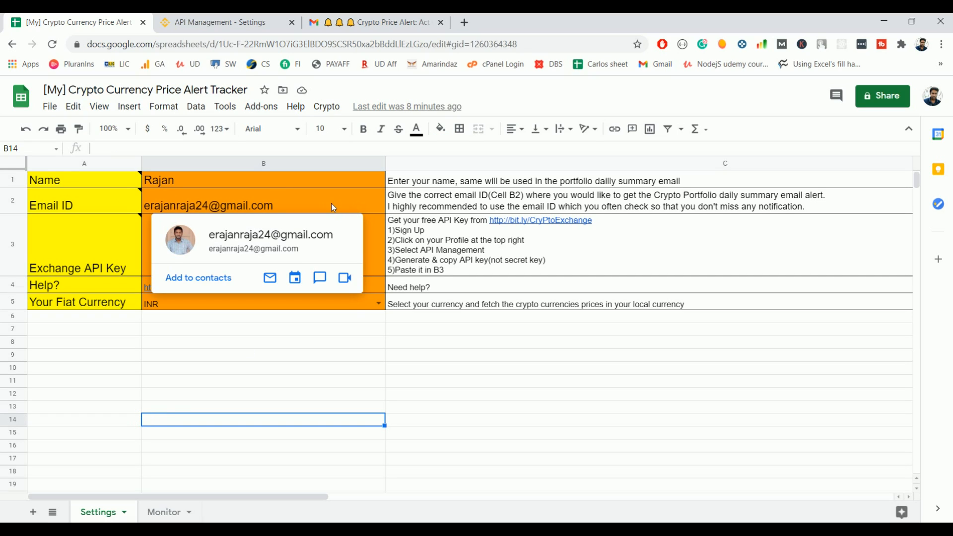
left_click(415, 386)
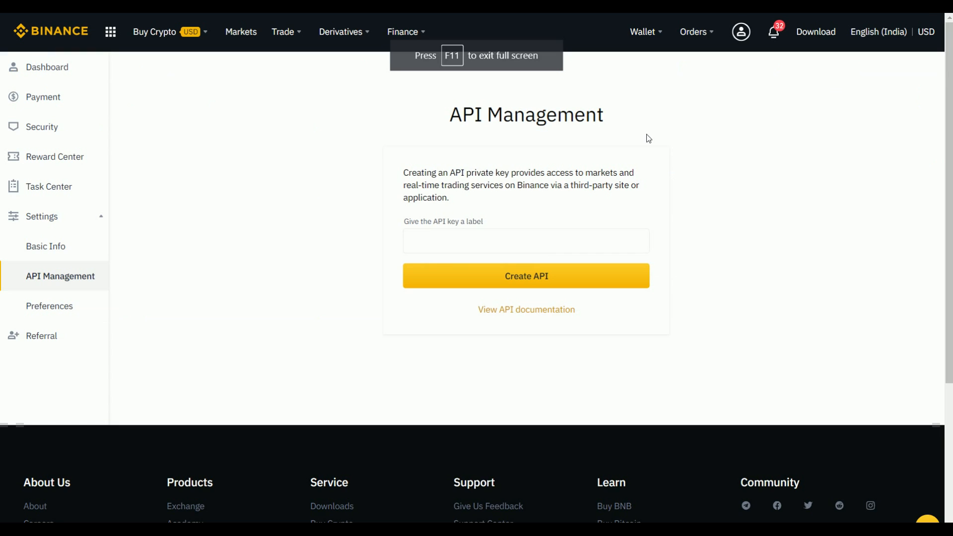
Step: On Binance API Management, create a new API key labelled 'Google Sheet Alert'
mouse_move(741, 38)
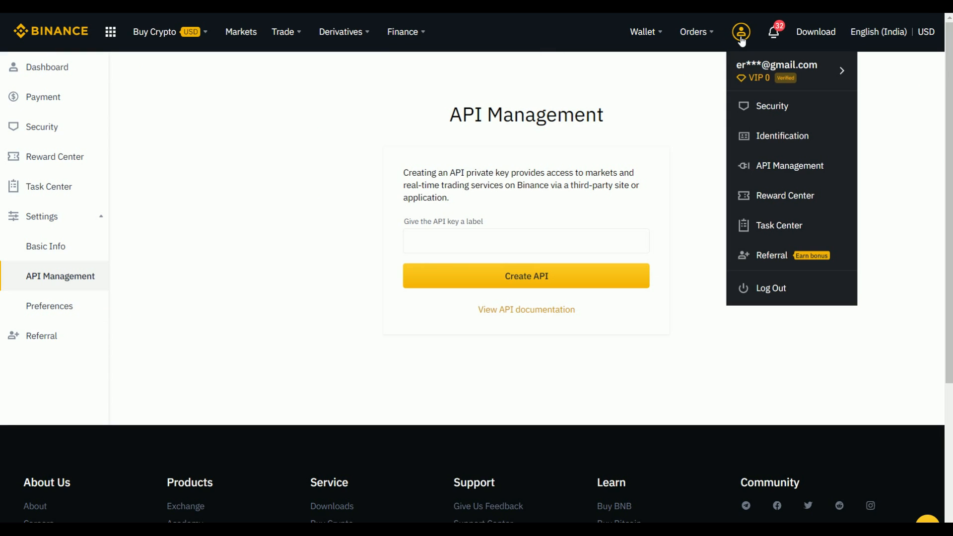
left_click(786, 167)
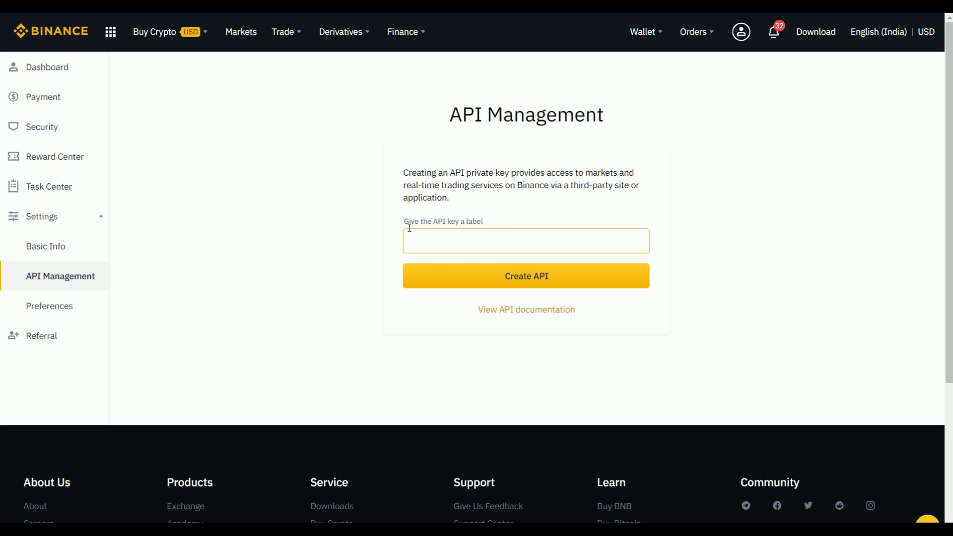
left_click(469, 238)
type("Google Sheet Alert")
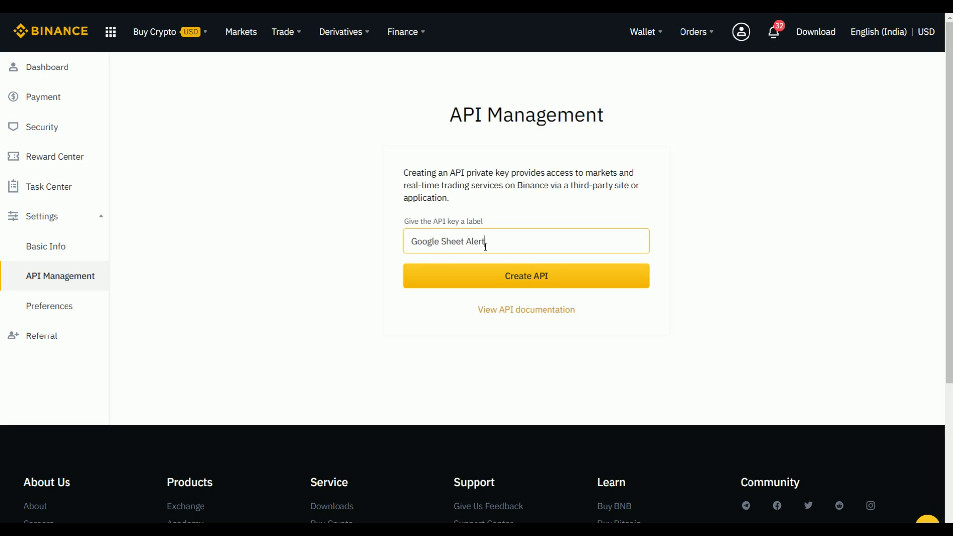
left_click(528, 280)
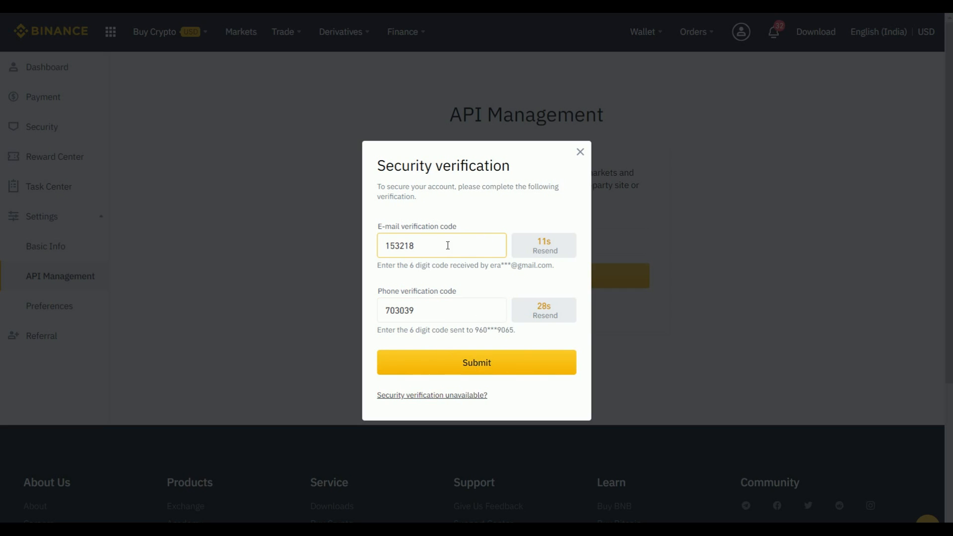
Step: Submit the verification codes, then untick Spot & Margin Trading for the key and save
left_click(484, 369)
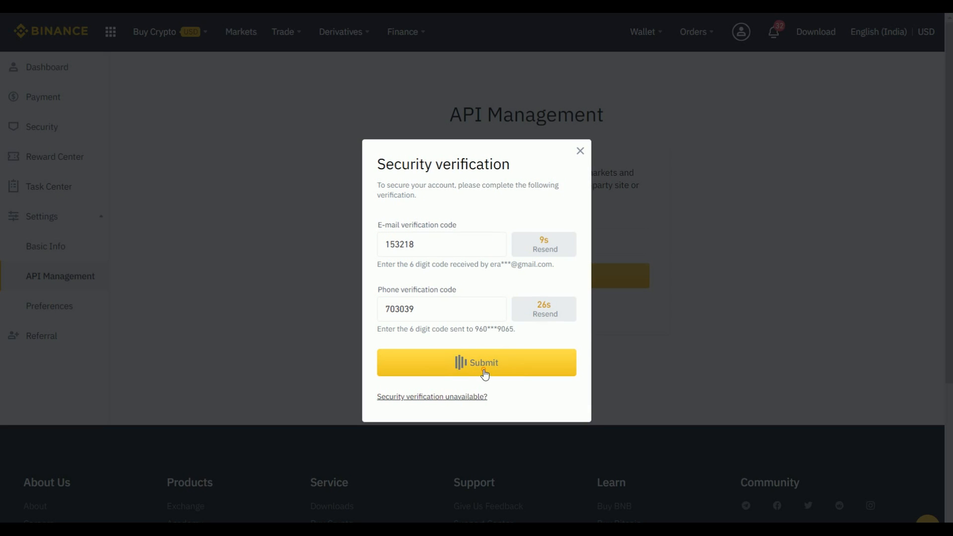
scroll(514, 293, "down", 3)
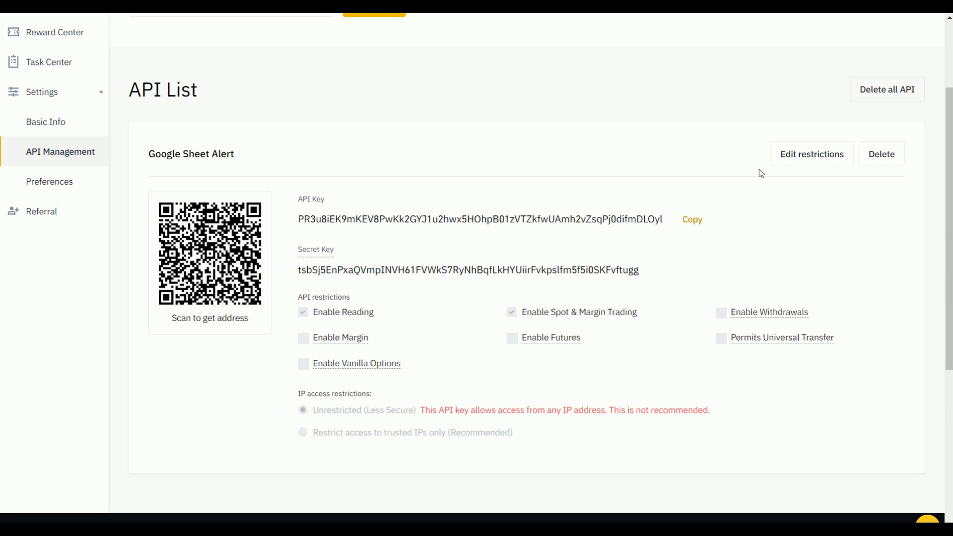
left_click(789, 158)
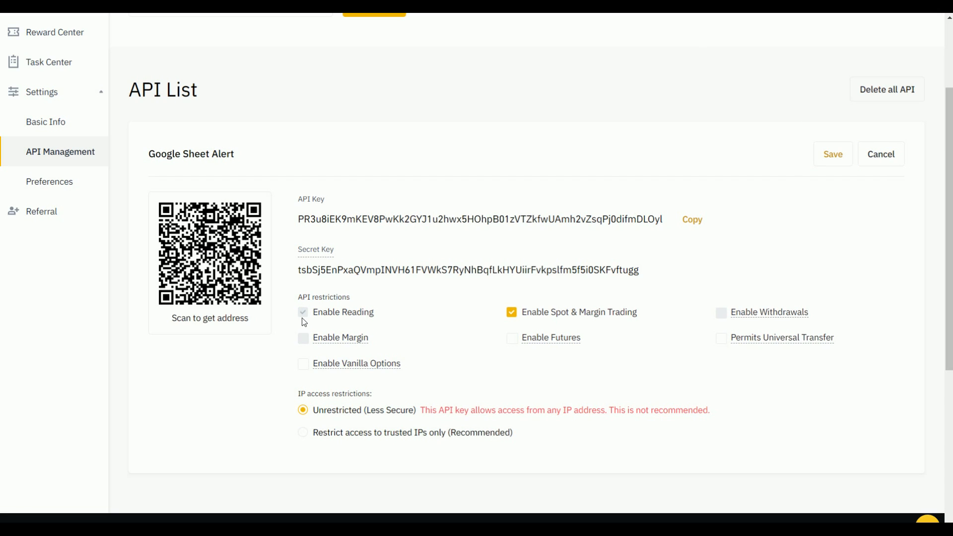
left_click(511, 314)
left_click(832, 163)
Step: Confirm the restriction change with the phone code and copy the API key
left_click(448, 279)
left_click(542, 278)
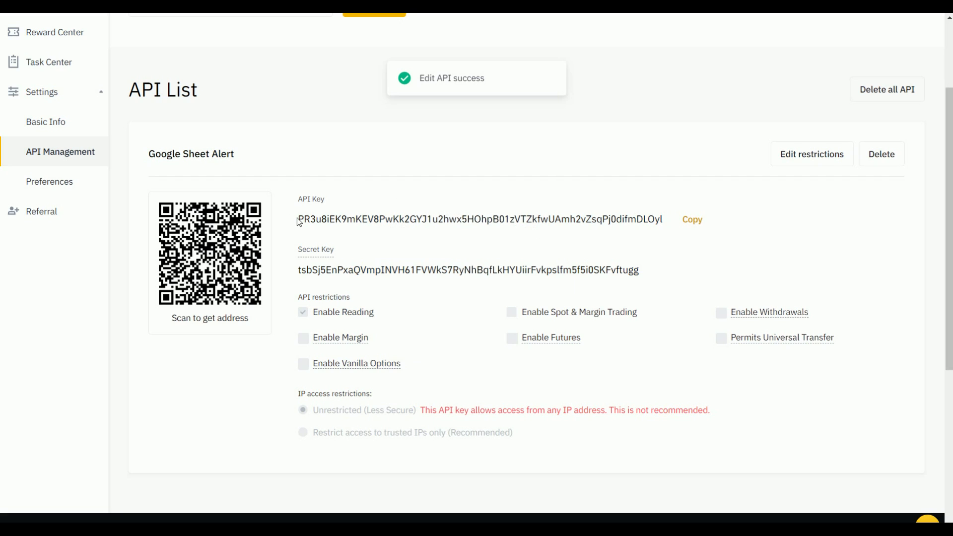
left_click(689, 219)
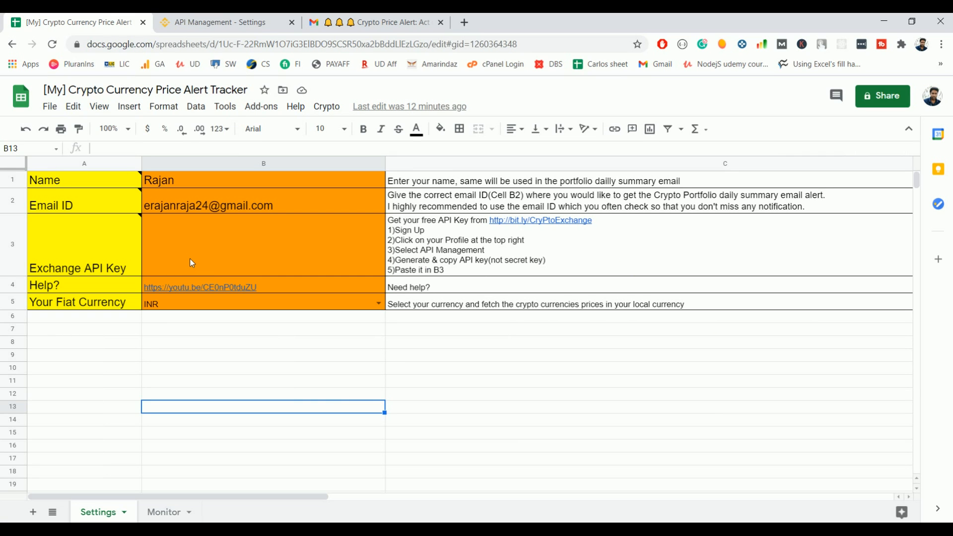
Step: Paste the Binance API key into B3 and make its text black
left_click(192, 262)
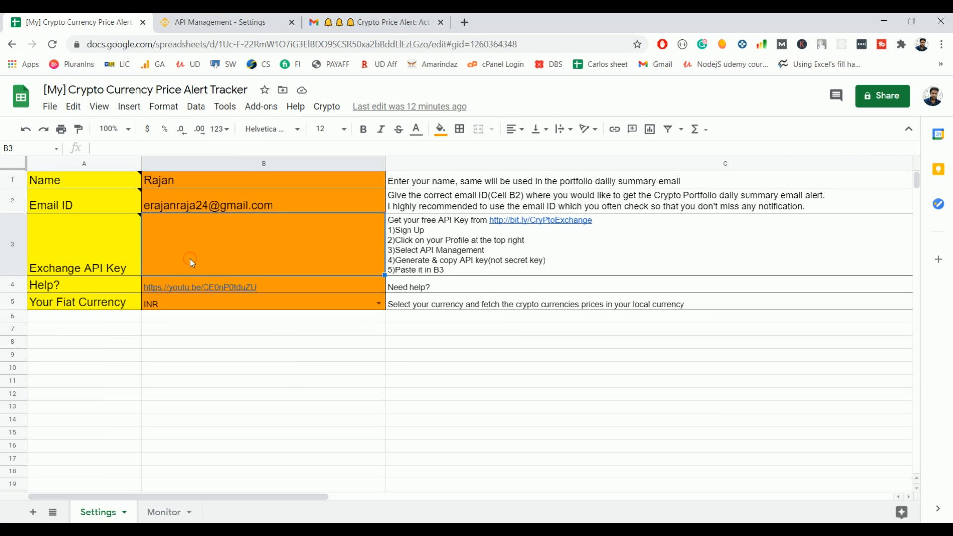
key("ctrl+v")
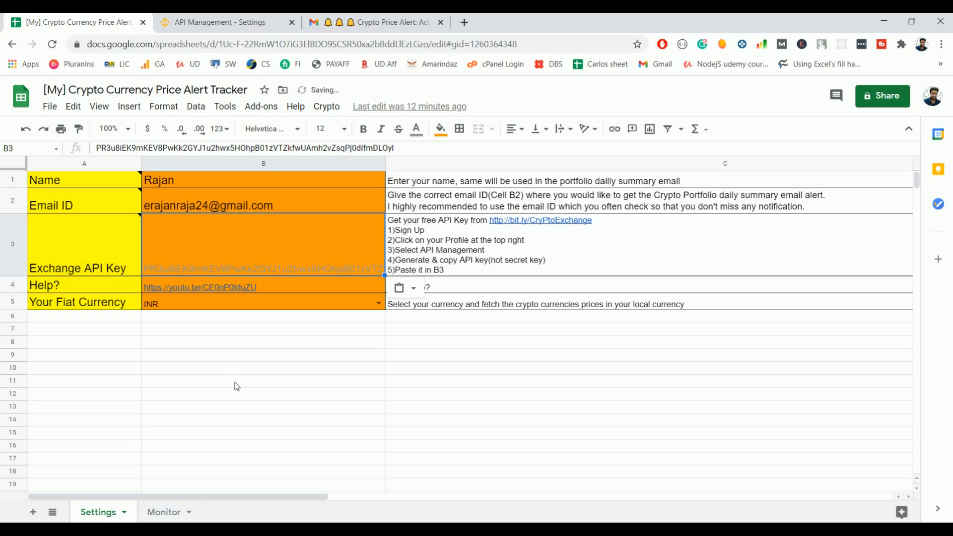
left_click(416, 129)
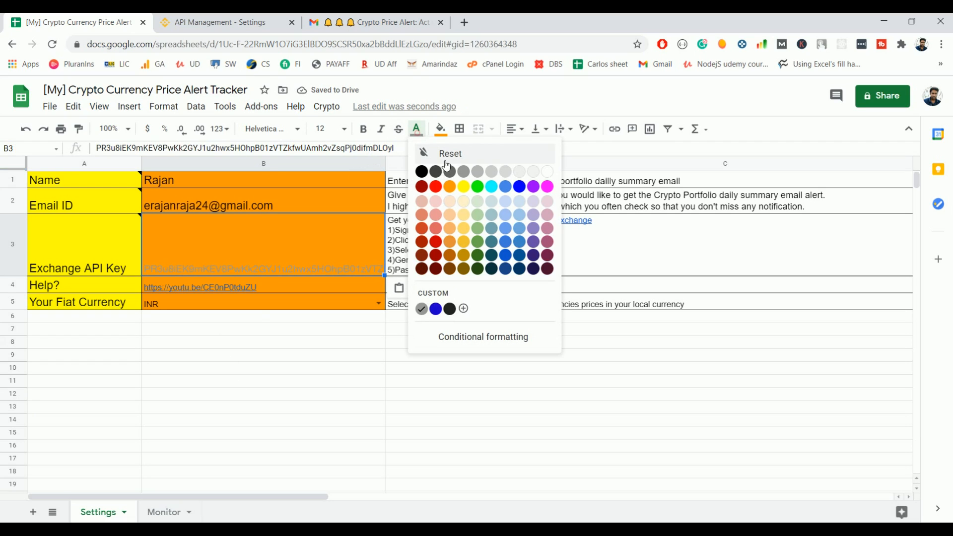
left_click(421, 172)
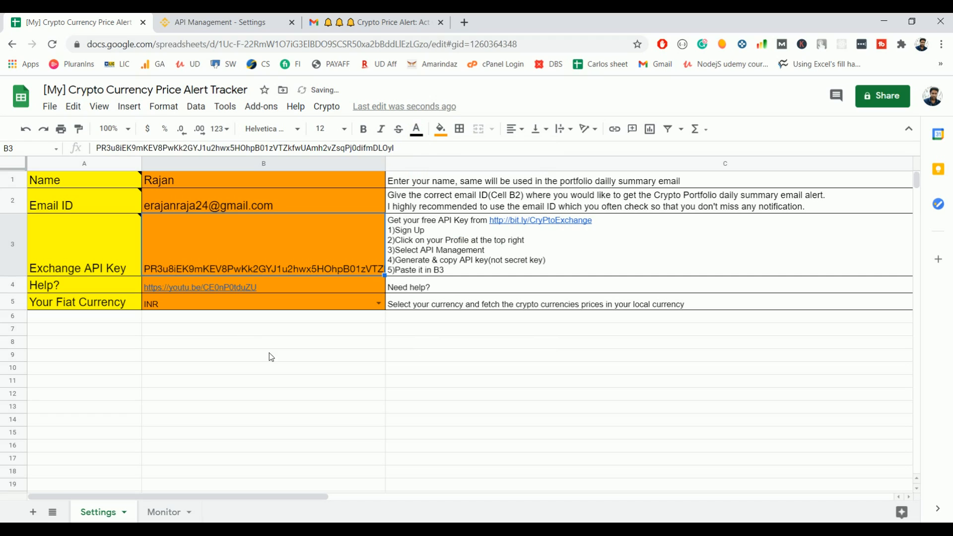
left_click(187, 411)
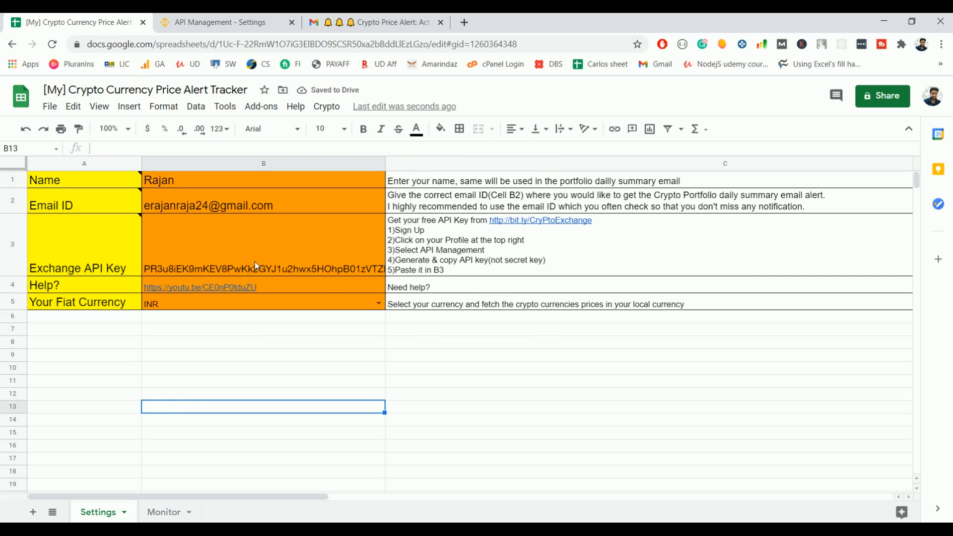
Step: Read the notes on the Name and Exchange API Key labels
left_click(53, 186)
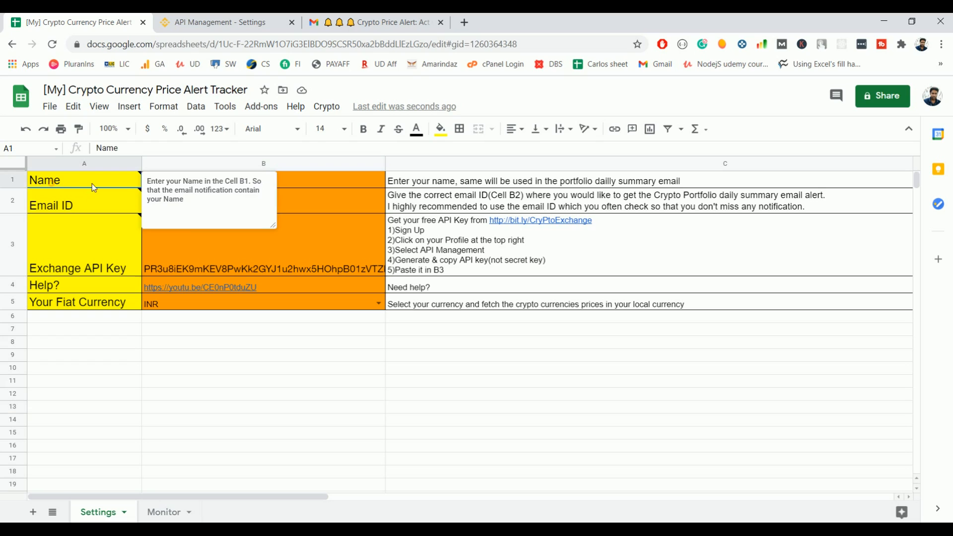
left_click(102, 237)
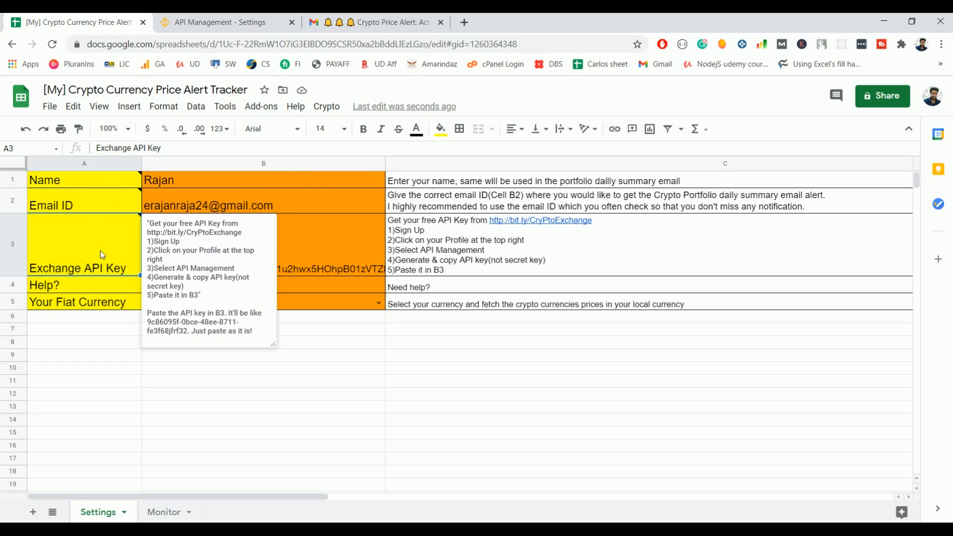
left_click(74, 341)
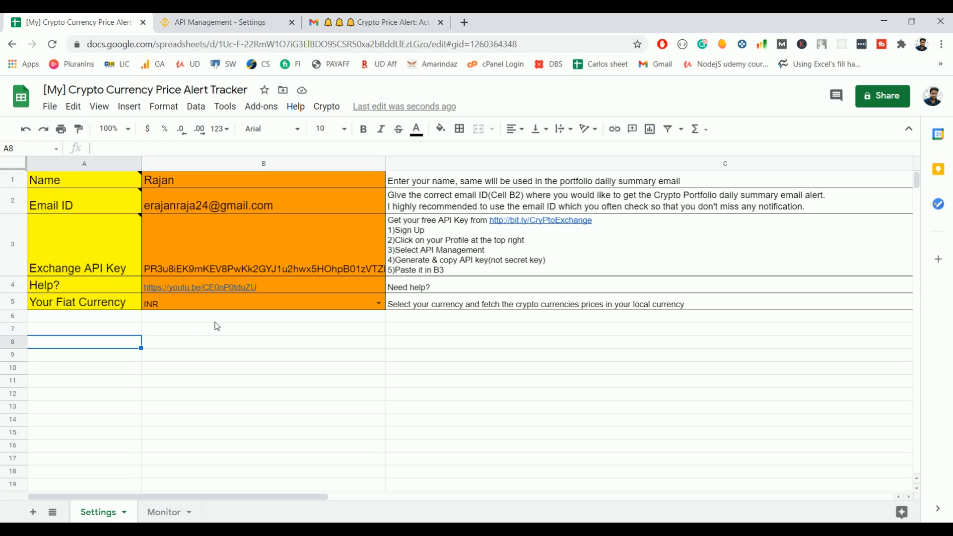
Step: Browse the B5 fiat currency list, keep INR, and go to the Monitor sheet
left_click(378, 303)
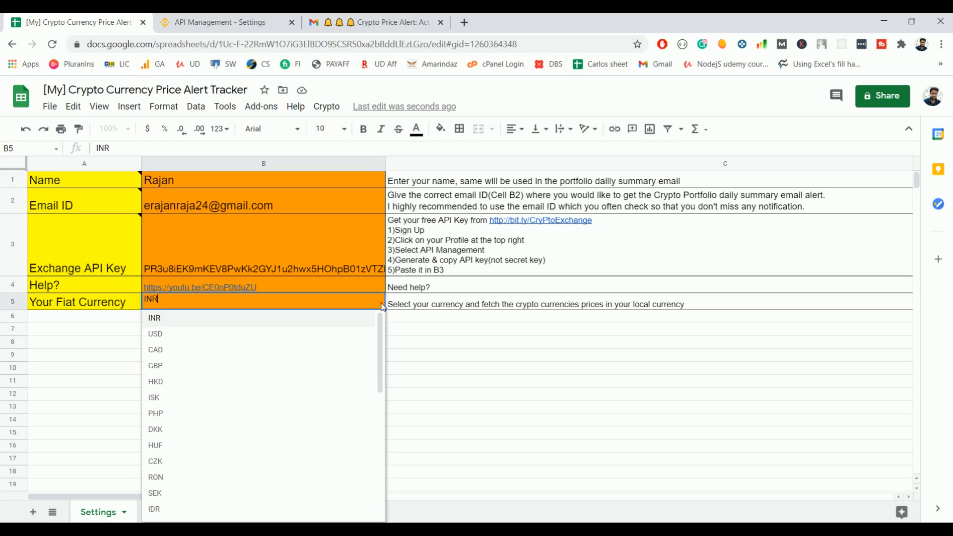
scroll(290, 327, "down", 2)
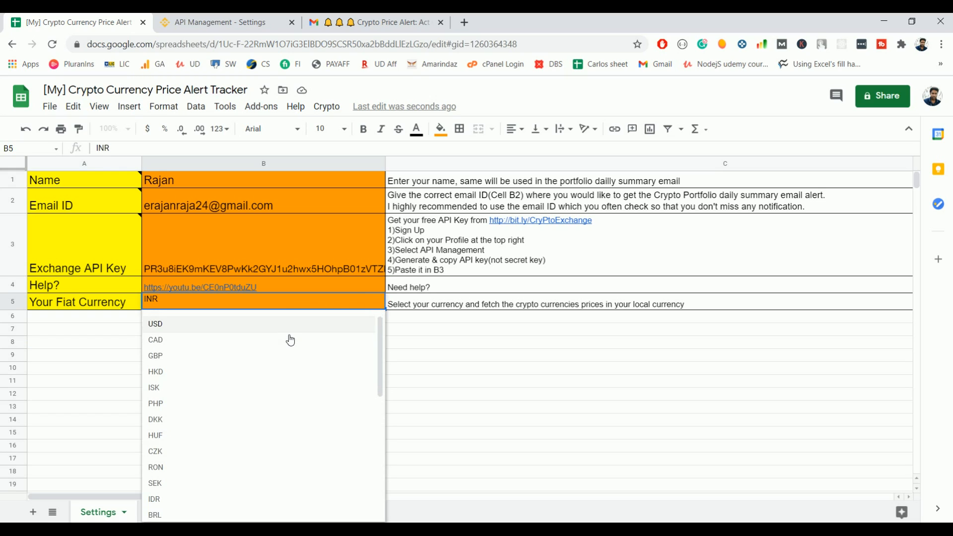
scroll(286, 344, "down", 2)
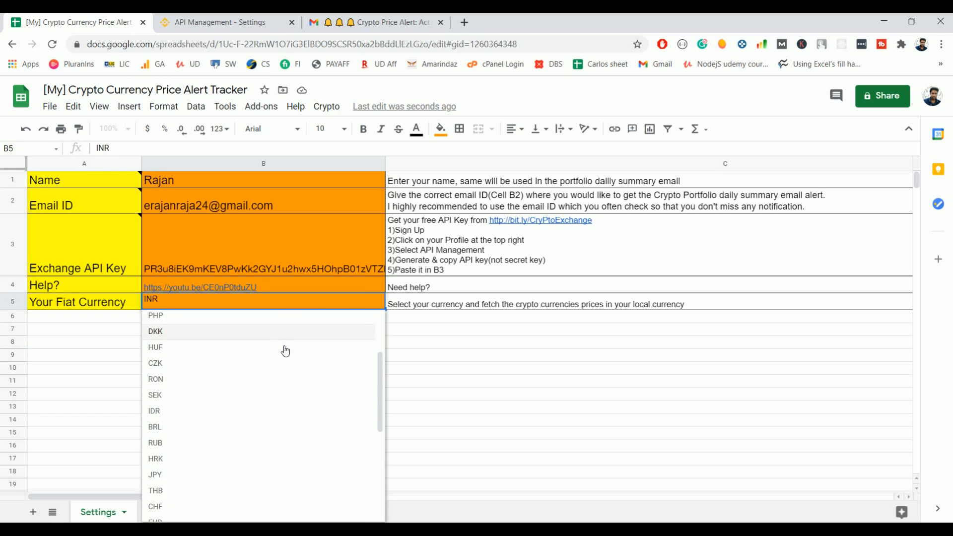
scroll(283, 355, "down", 4)
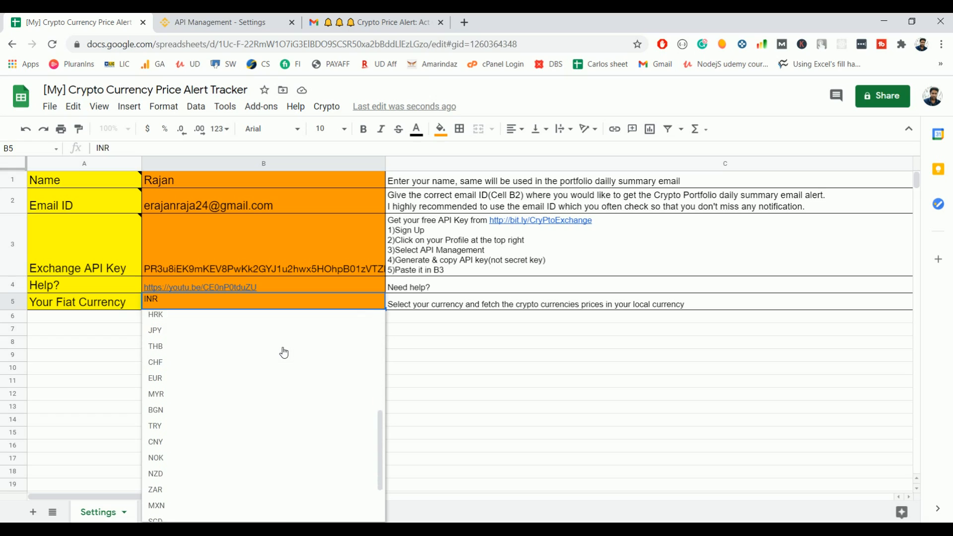
scroll(272, 364, "up", 10)
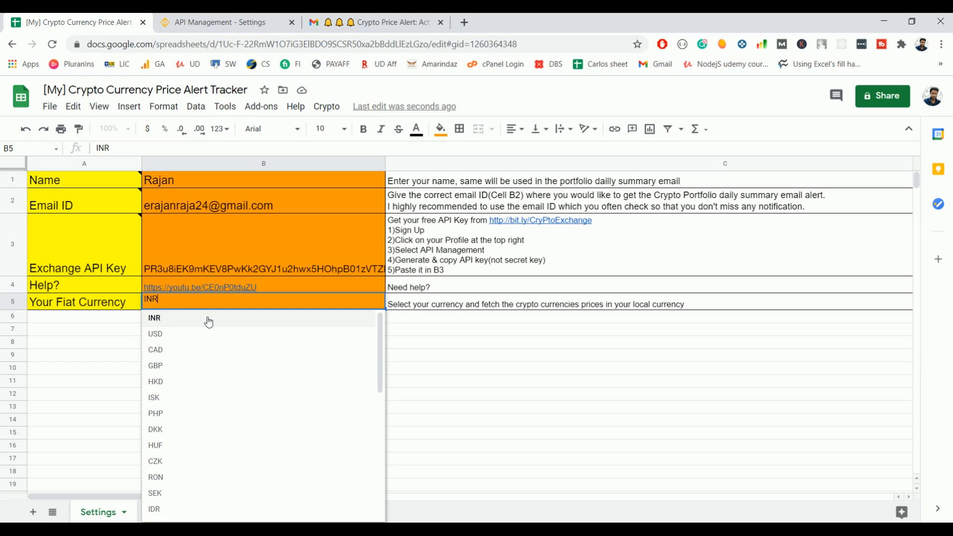
left_click(208, 322)
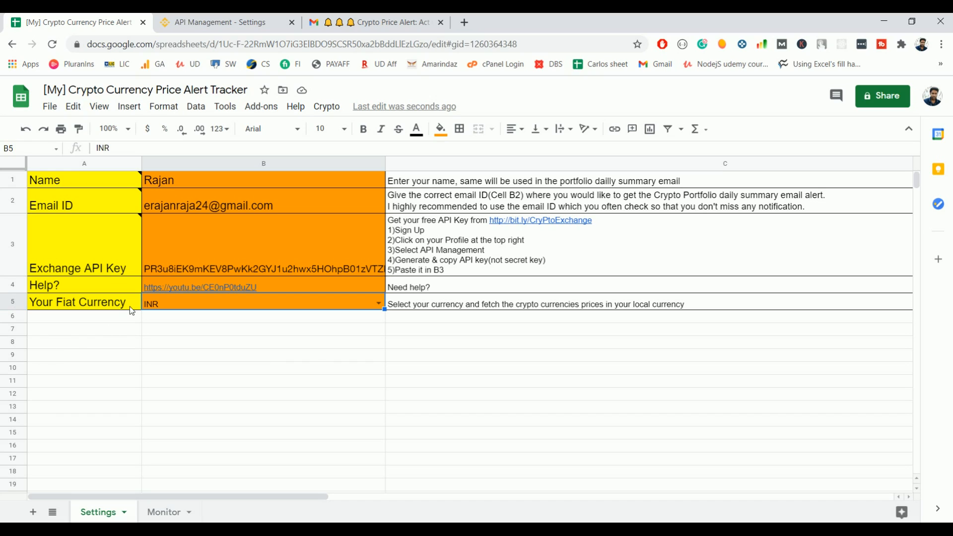
left_click(161, 511)
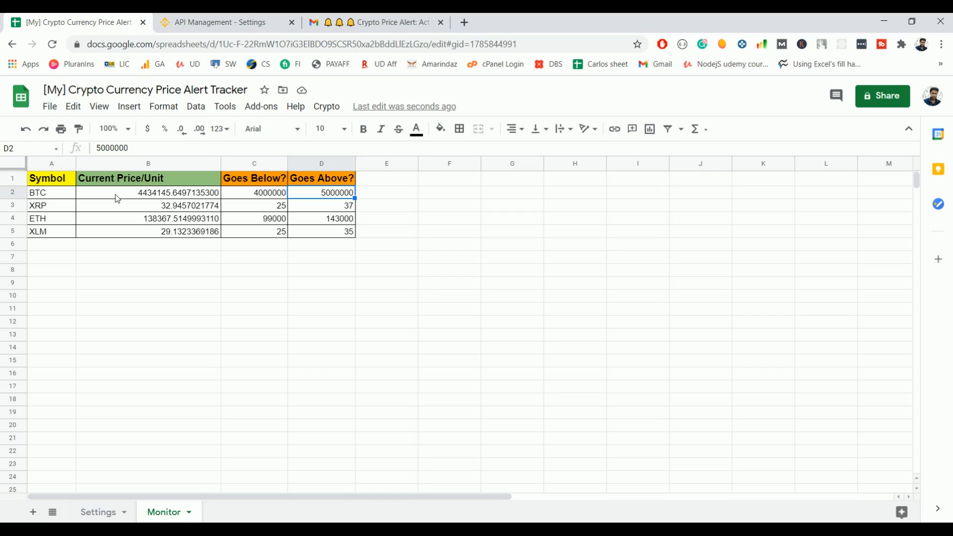
Step: Select the threshold, price and symbol columns to review the Monitor table
left_click(268, 197)
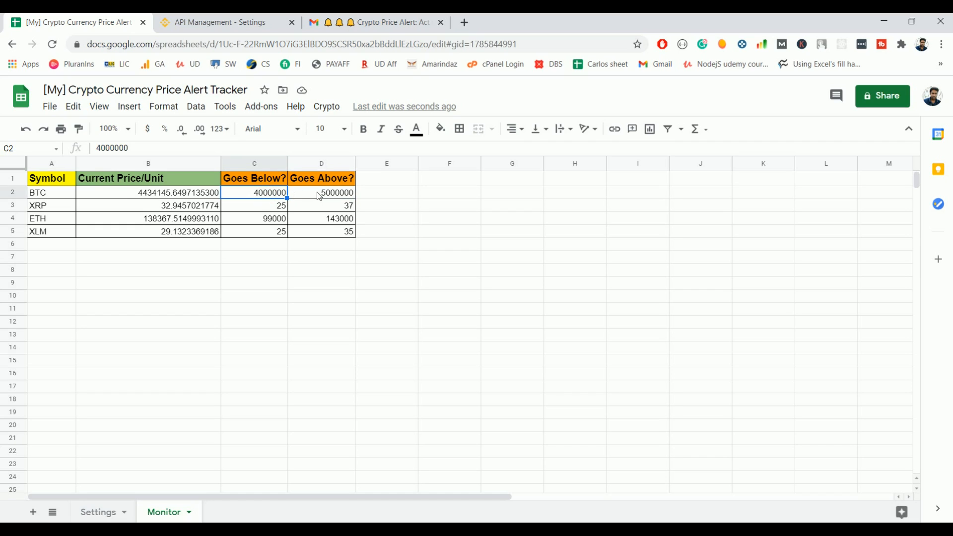
left_click_drag(261, 179, 350, 248)
left_click_drag(154, 173, 146, 350)
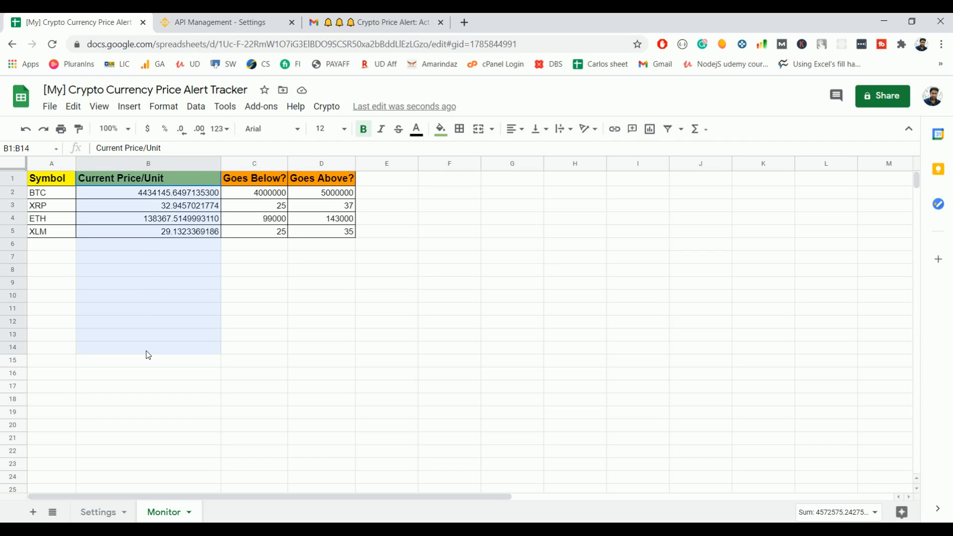
left_click(72, 298)
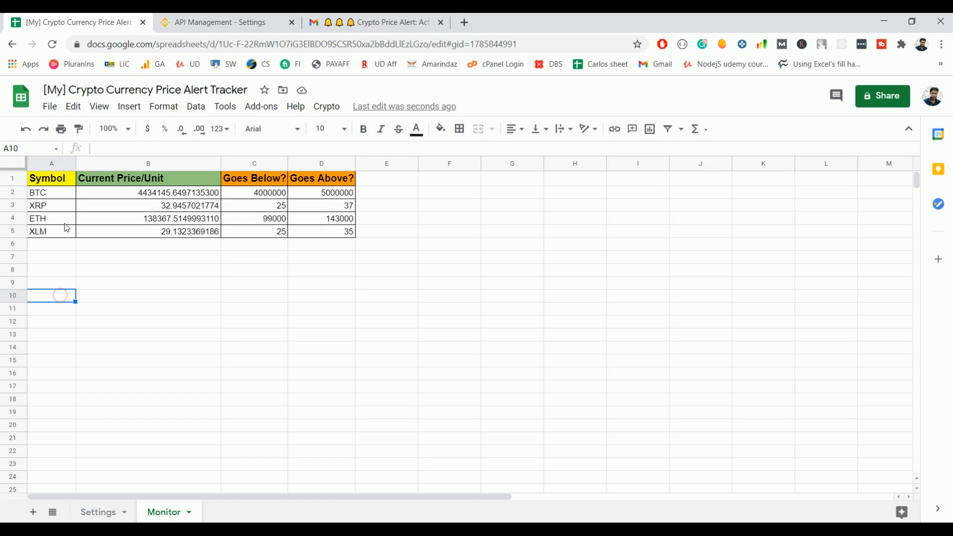
left_click(43, 196)
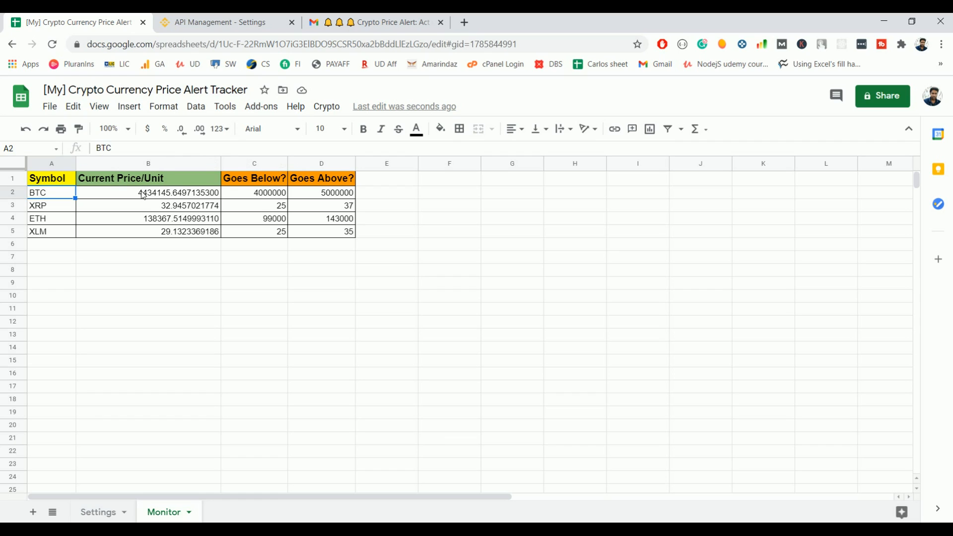
left_click_drag(133, 175, 144, 235)
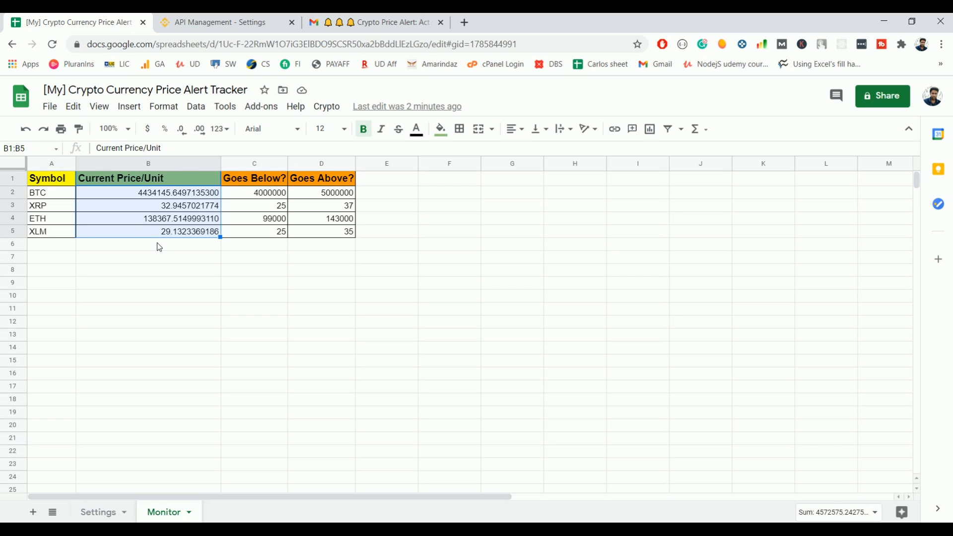
Step: Add BTC in row 6 with Goes Below 3500000 and Goes Above 470000, then select A1:D6
left_click(52, 244)
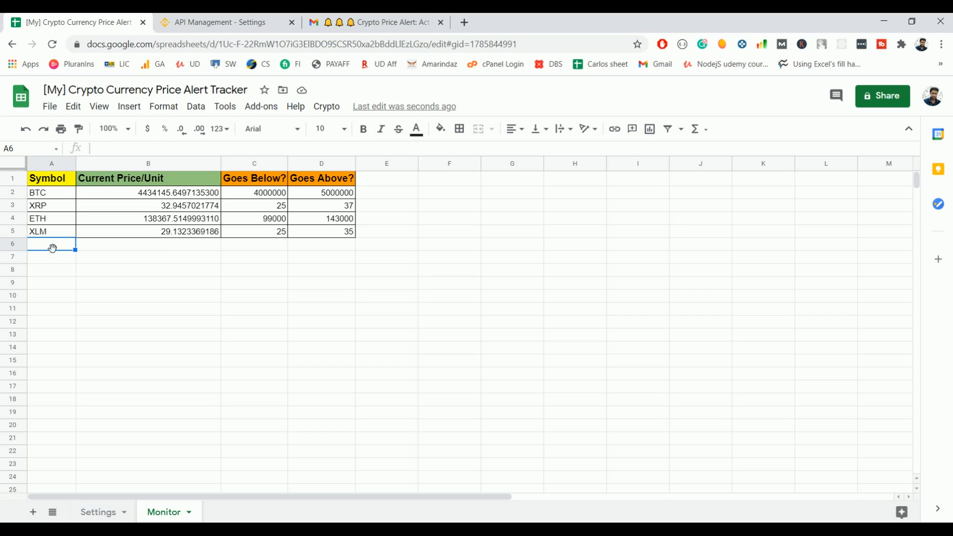
type("BTC")
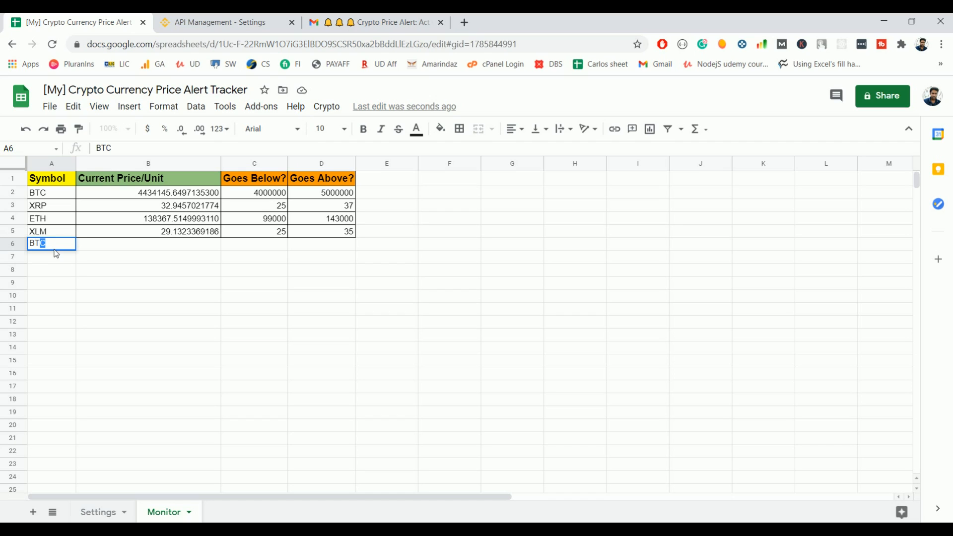
key("Tab")
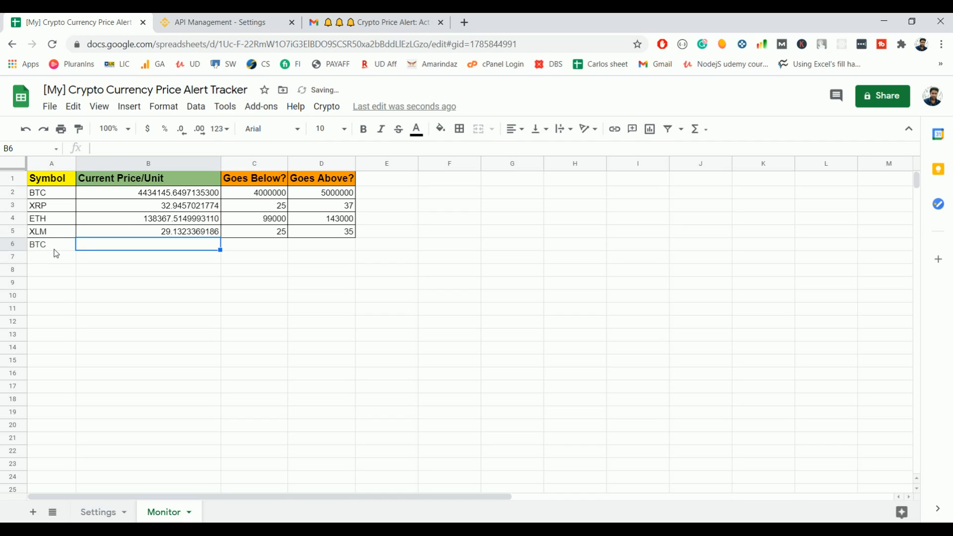
left_click(243, 244)
type("3500000")
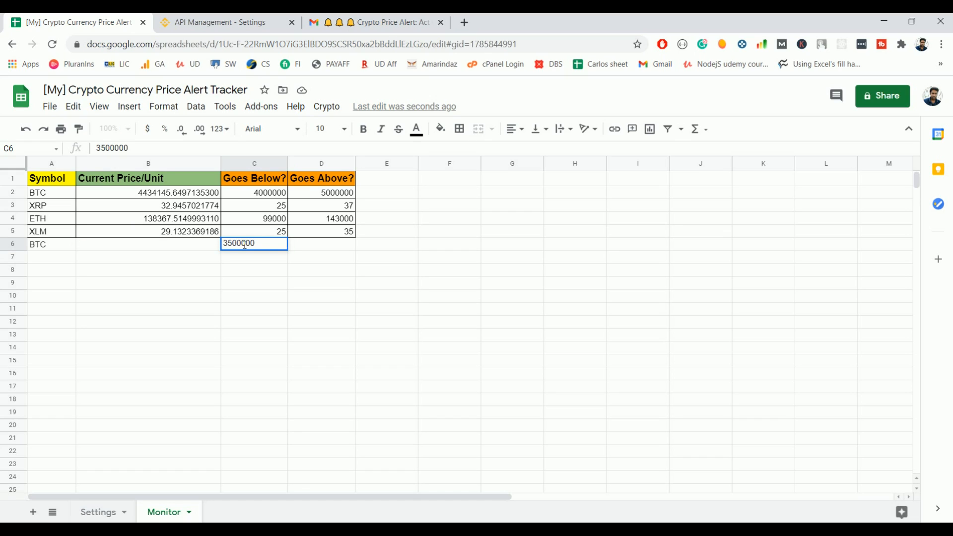
key("Tab")
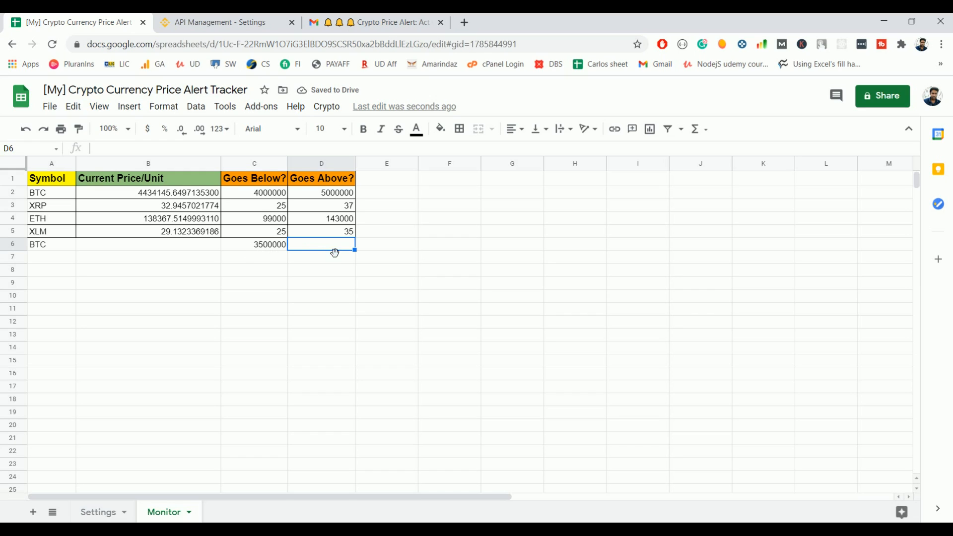
type("470000")
key("Return")
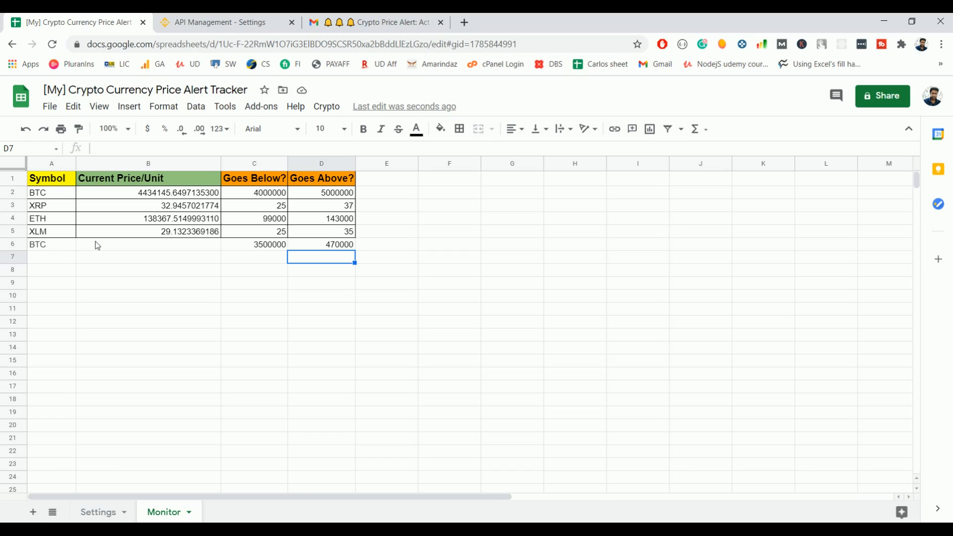
left_click_drag(49, 198, 55, 248)
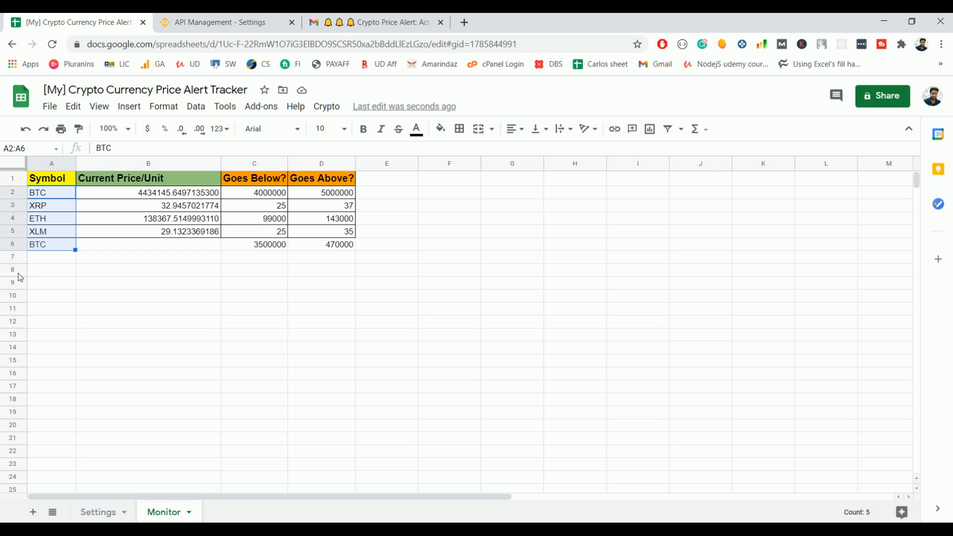
left_click_drag(54, 183, 319, 245)
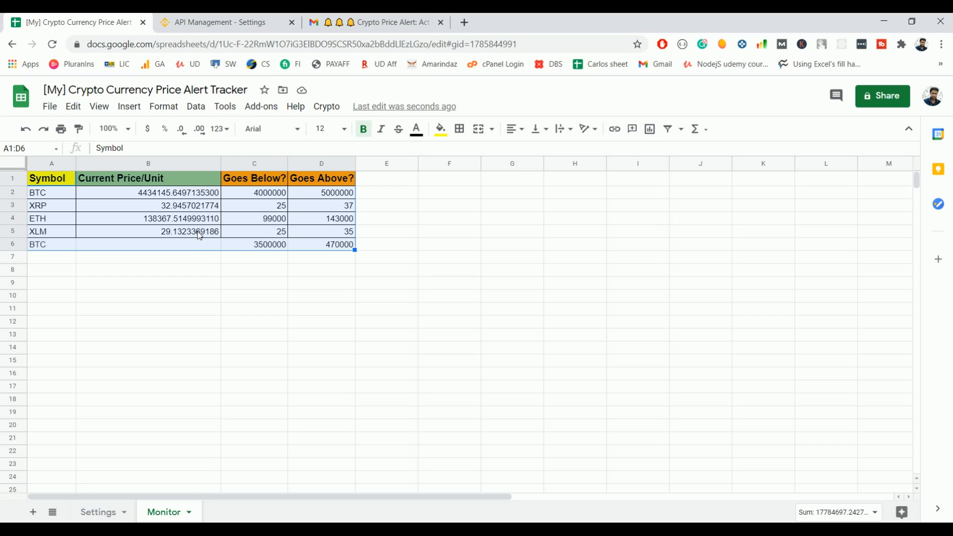
Step: Run Initialize from the Crypto menu to start the tracker's setup script
left_click(328, 108)
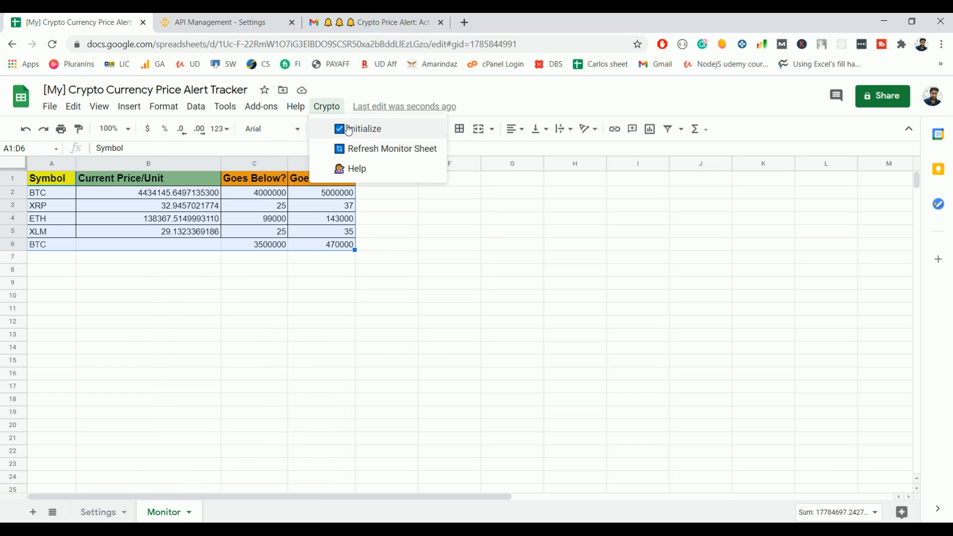
left_click(374, 133)
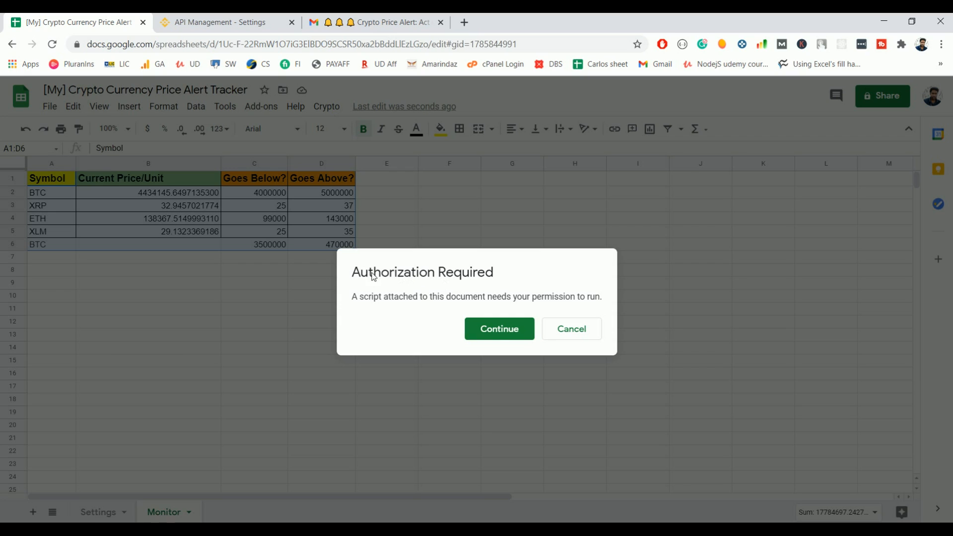
Step: Choose the Google account and proceed past the unverified-app warning to Crypto Tracker
left_click(495, 336)
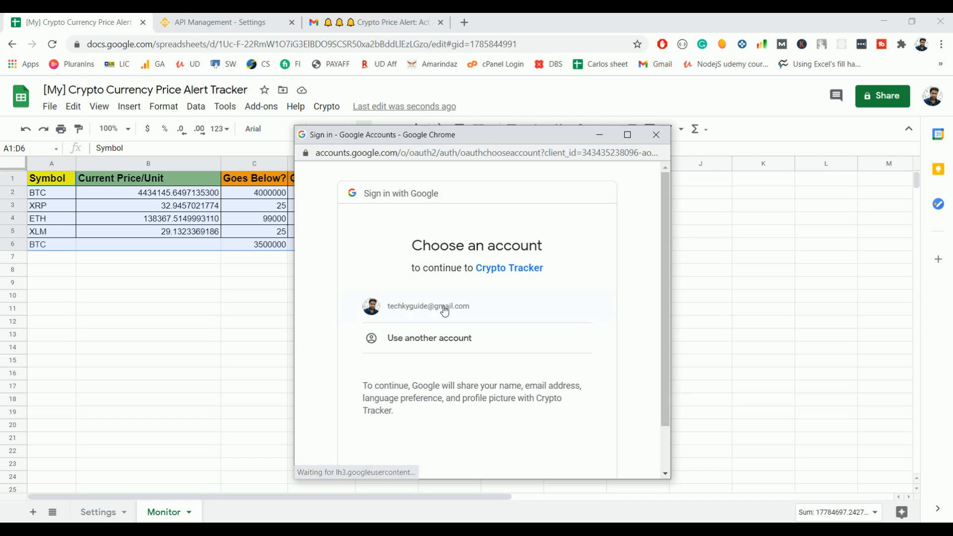
left_click(444, 308)
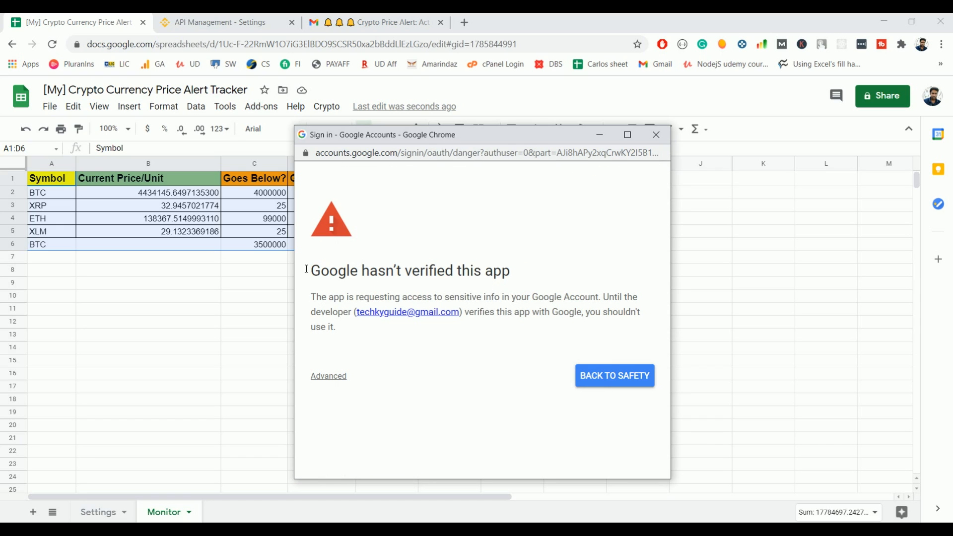
left_click_drag(315, 275, 597, 272)
left_click(597, 272)
left_click(329, 378)
scroll(327, 397, "down", 1)
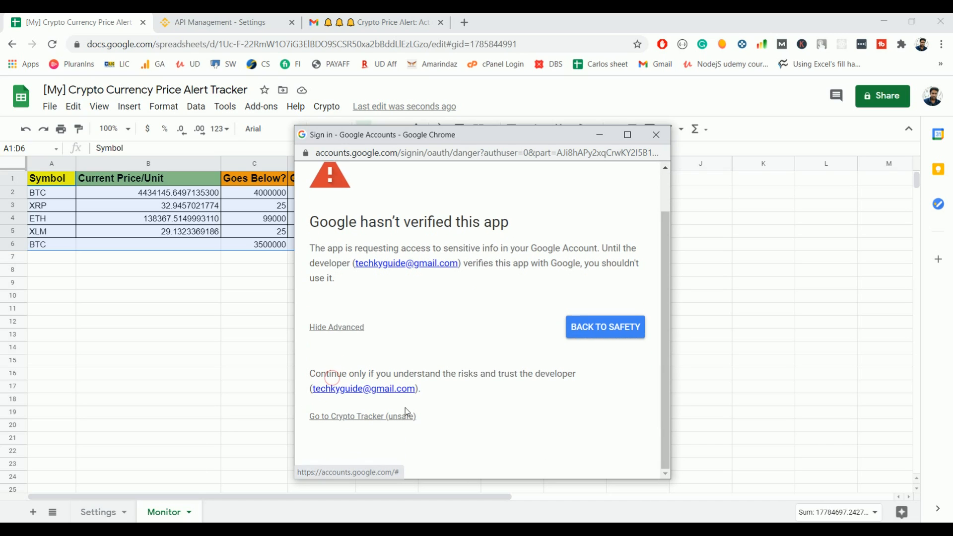
left_click(355, 420)
Step: Review Crypto Tracker's requested permissions, including running while away, and allow them
scroll(526, 230, "down", 1)
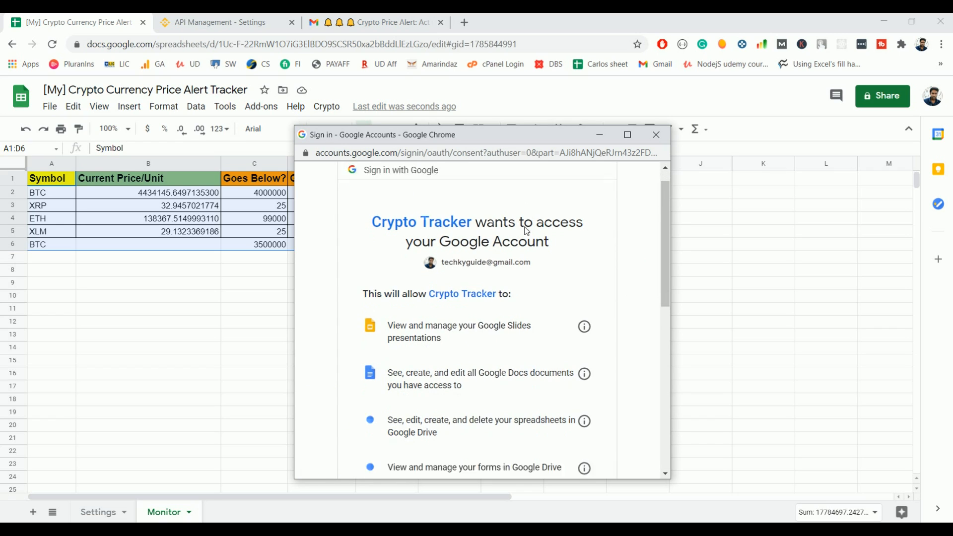
scroll(527, 231, "down", 8)
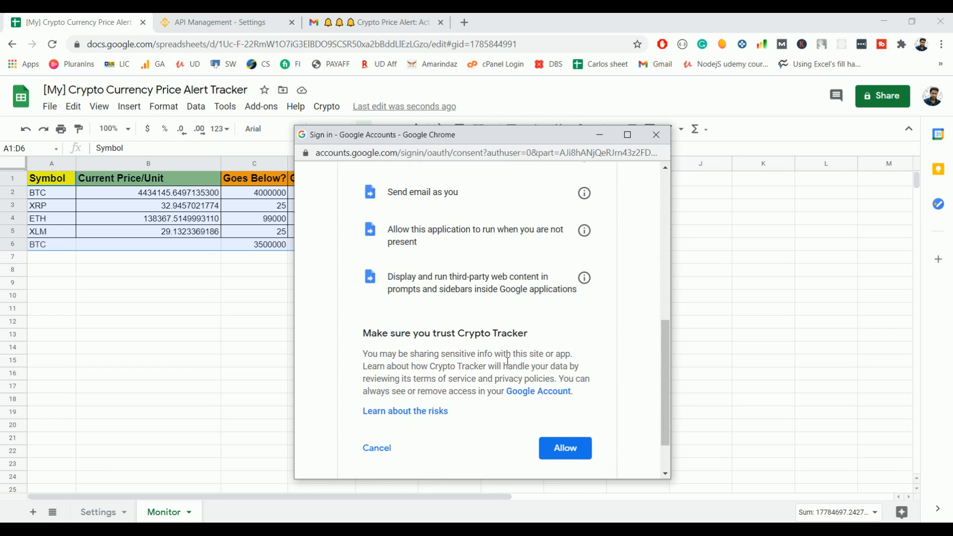
scroll(507, 361, "up", 6)
scroll(449, 279, "down", 2)
scroll(483, 274, "up", 1)
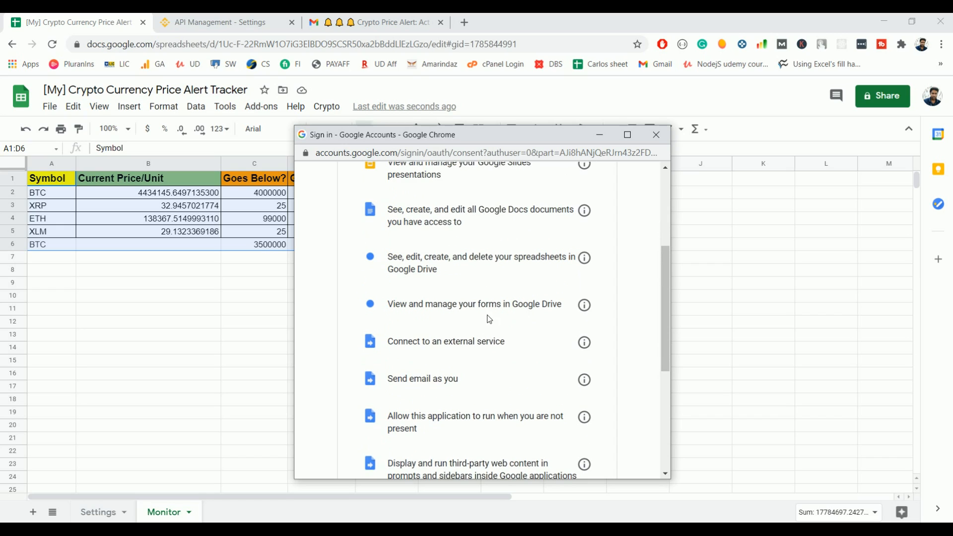
left_click_drag(391, 342, 505, 343)
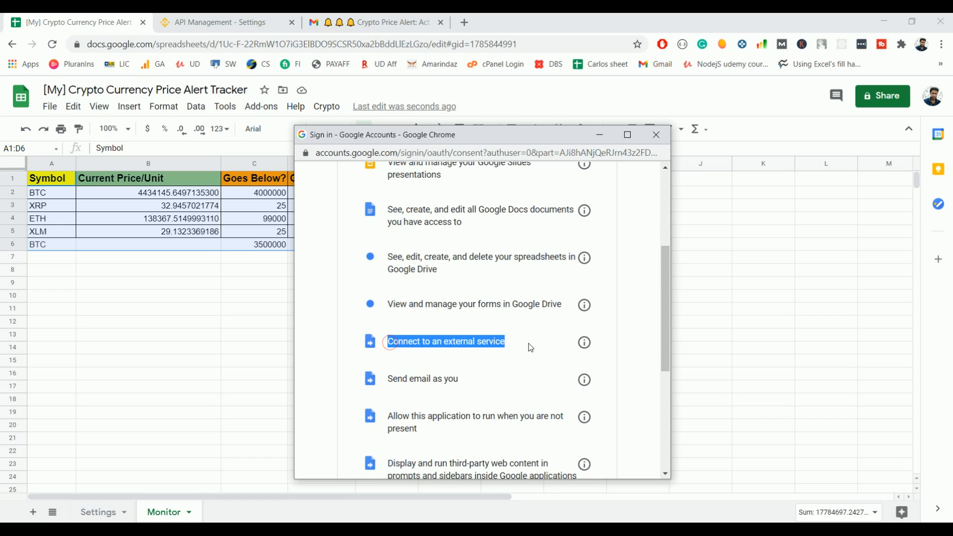
scroll(388, 330, "down", 1)
left_click_drag(392, 321, 506, 325)
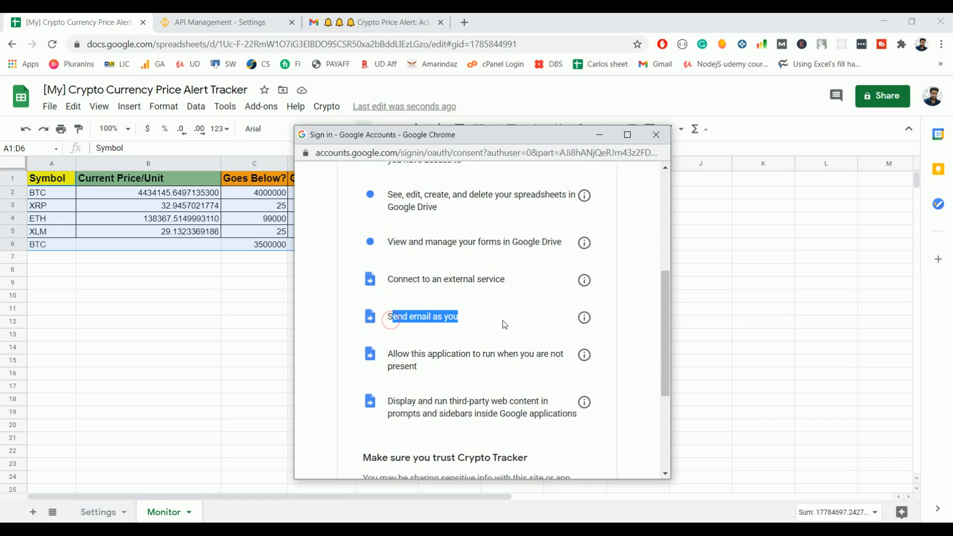
scroll(506, 326, "down", 1)
left_click_drag(398, 299, 426, 291)
left_click(430, 298)
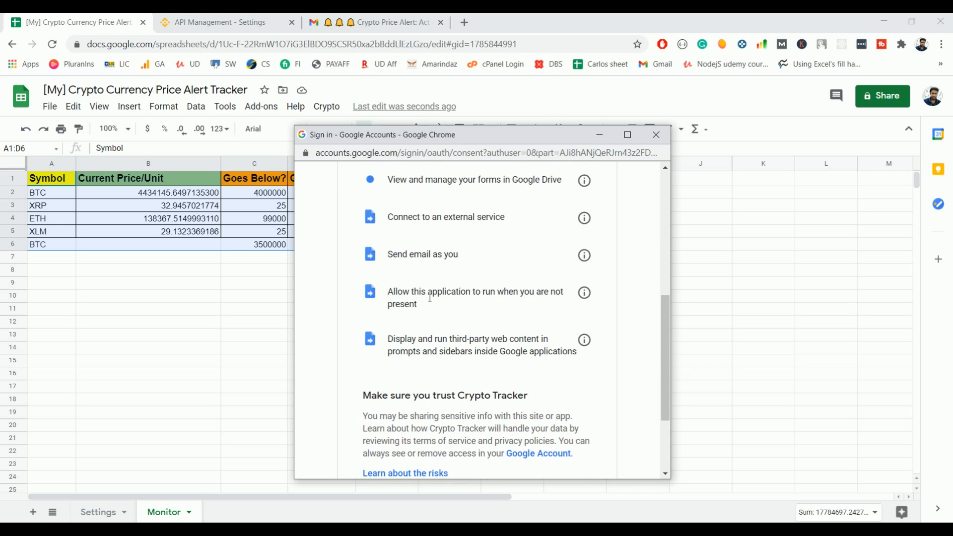
triple_click(383, 298)
left_click(391, 290)
scroll(490, 345, "down", 1)
scroll(491, 345, "down", 2)
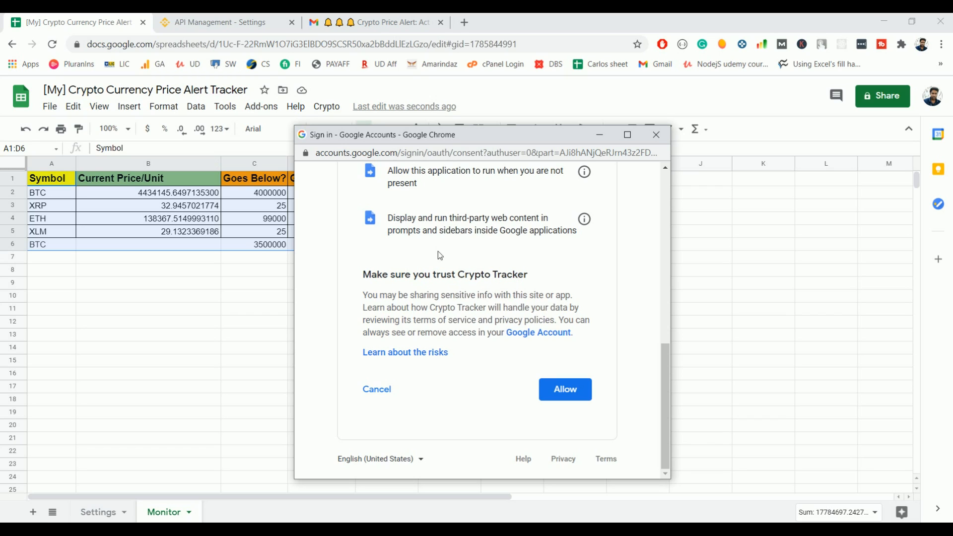
left_click(571, 396)
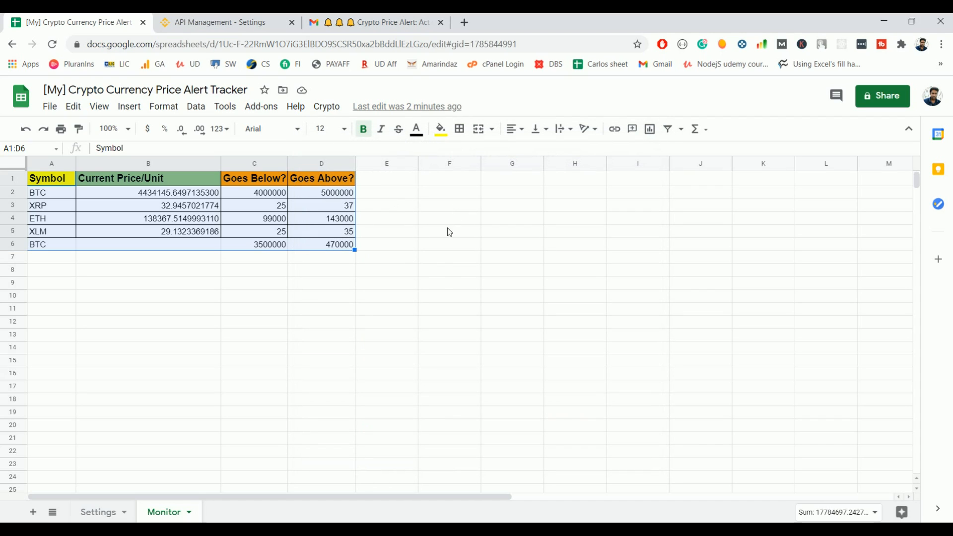
Step: Run Refresh Monitor Sheet from the Crypto menu to update all coin prices
left_click(224, 322)
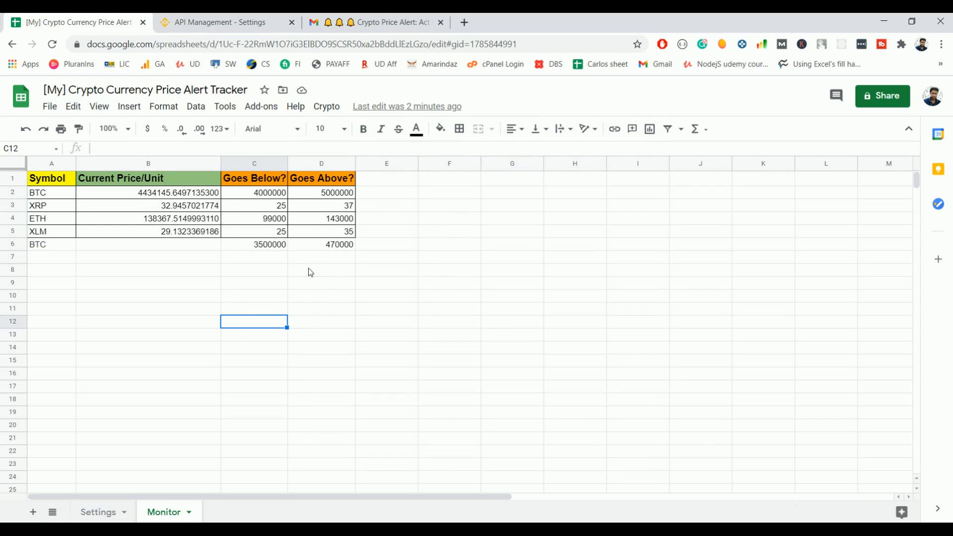
left_click(326, 106)
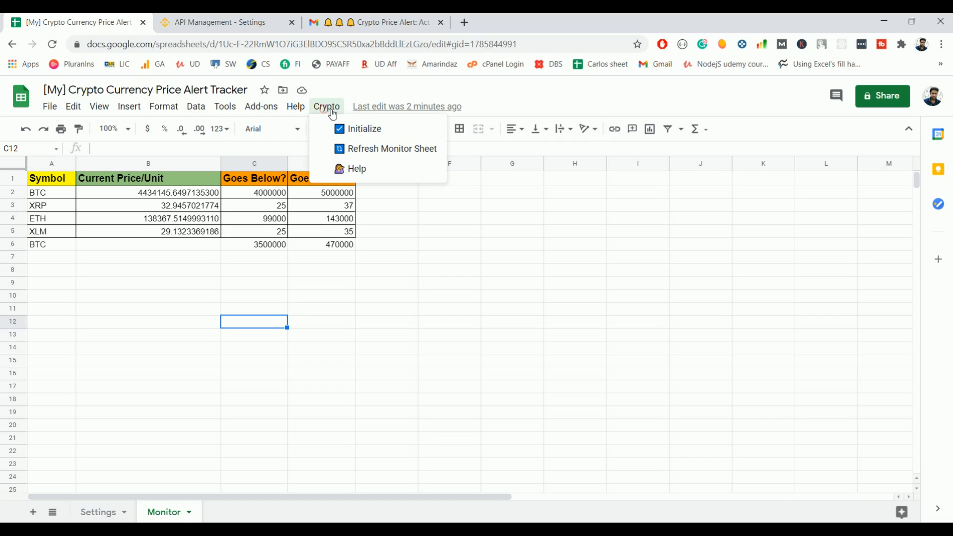
left_click(388, 149)
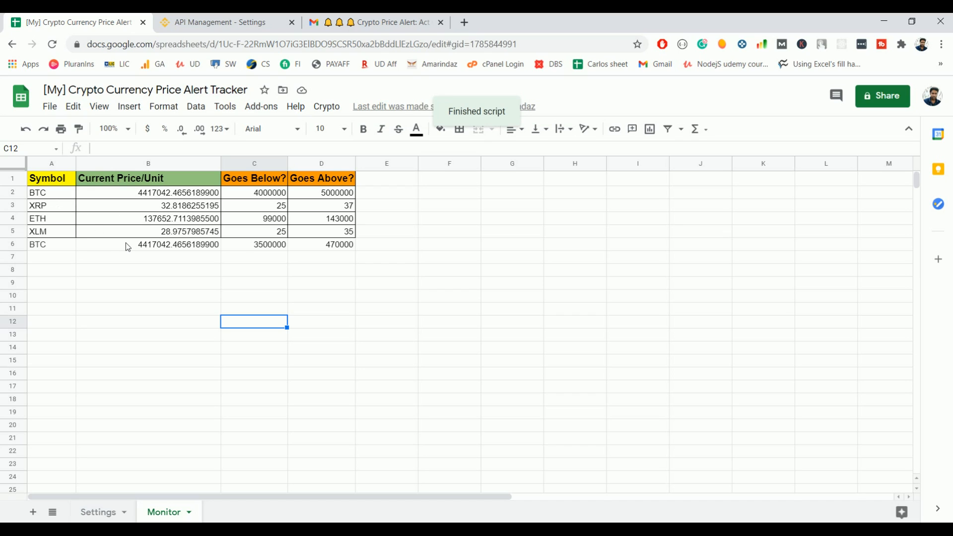
Step: Check the Crypto menu again without running anything and review the refreshed coin rows
left_click(324, 107)
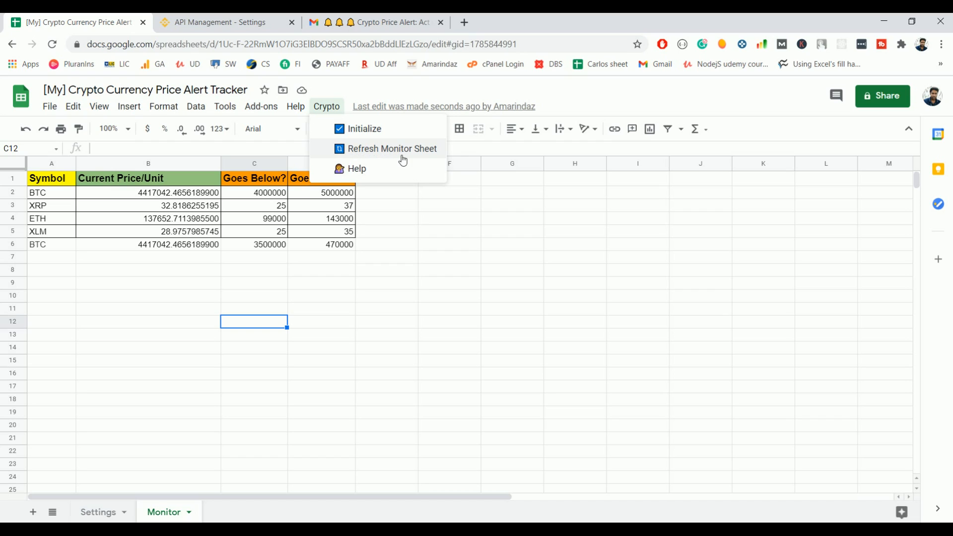
left_click(411, 309)
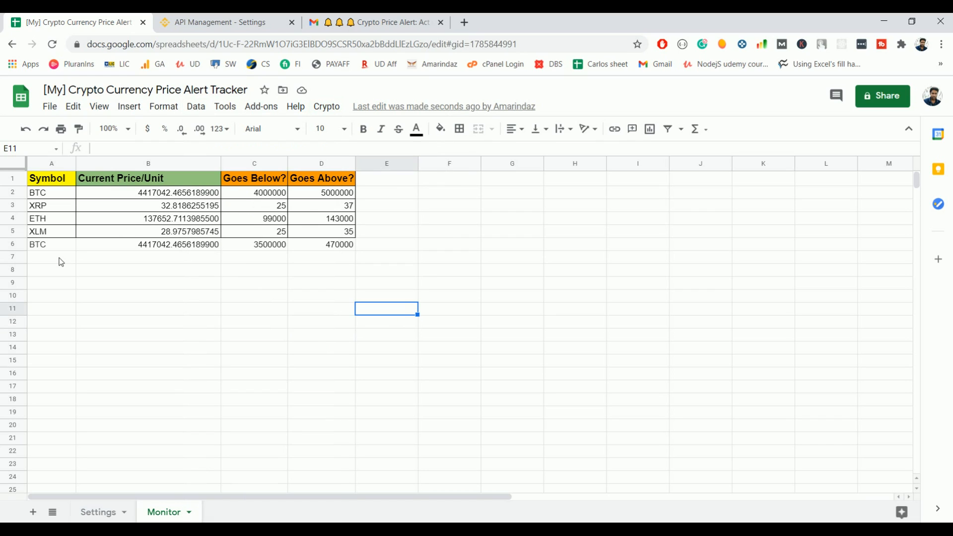
left_click(61, 261)
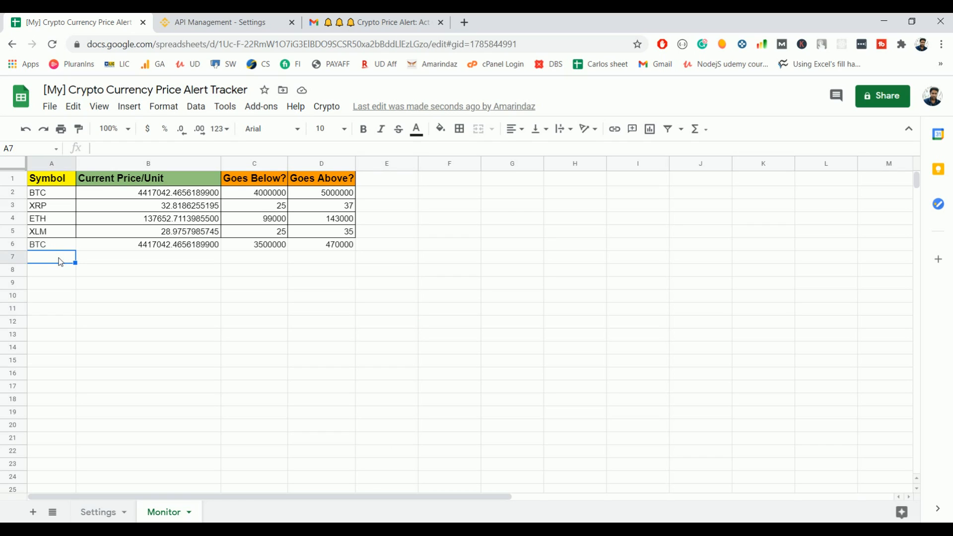
left_click(326, 106)
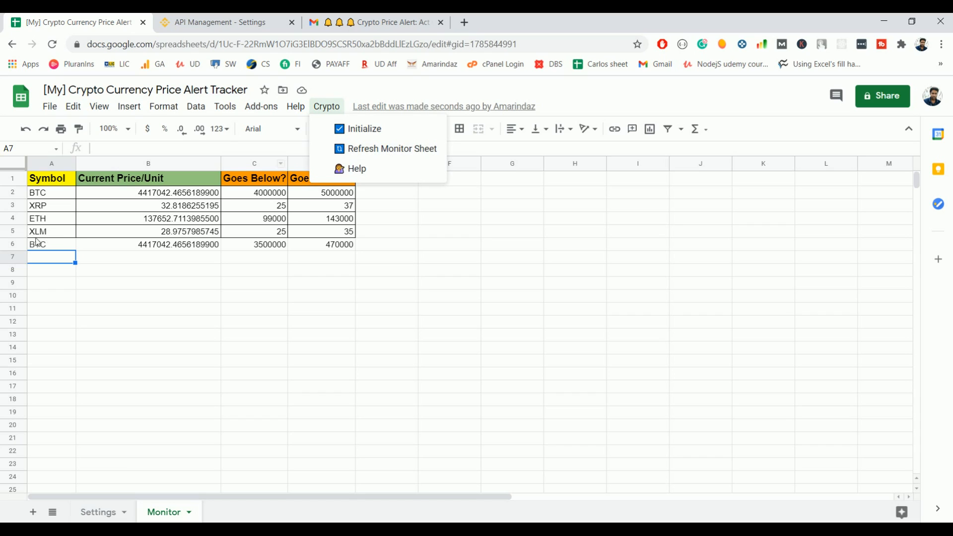
left_click(309, 275)
left_click(73, 256)
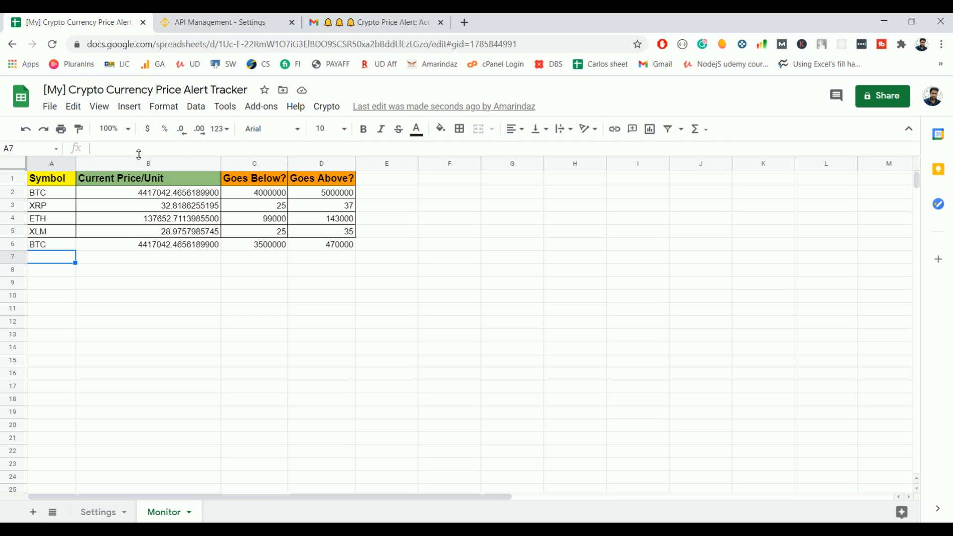
left_click_drag(53, 193, 291, 269)
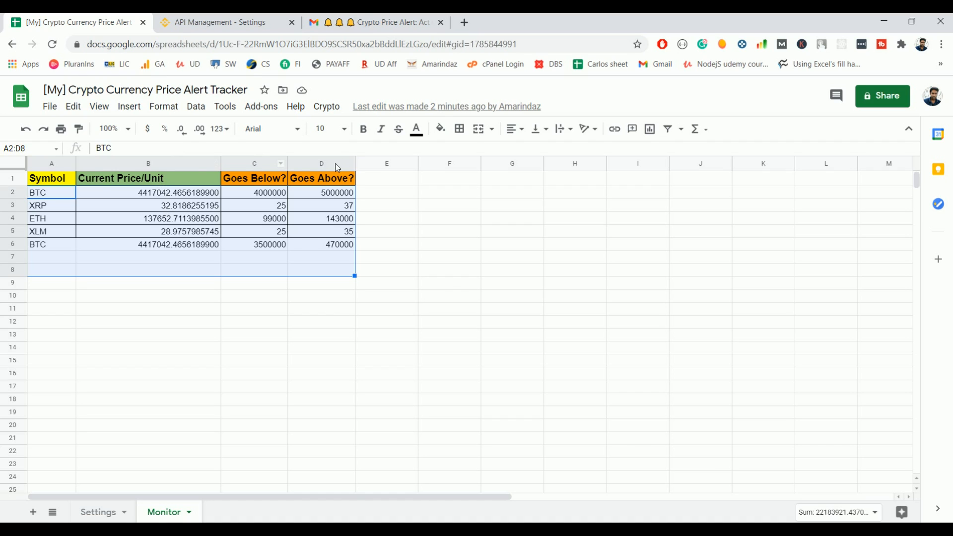
Step: Compare the BTC alert email's target price 4500000 with the current price 4405081.21105
left_click(377, 23)
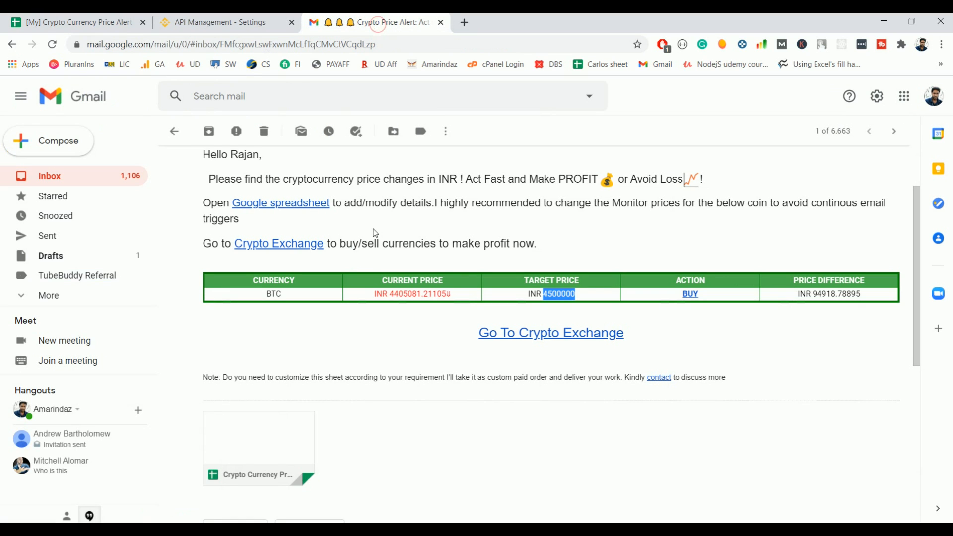
scroll(372, 235, "down", 3)
scroll(348, 252, "up", 1)
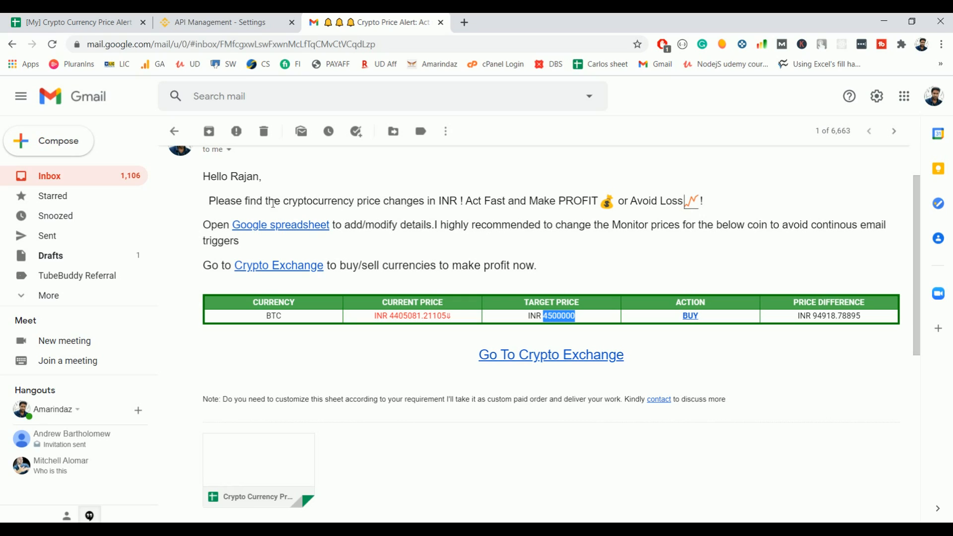
left_click(580, 326)
double_click(542, 316)
left_click_drag(391, 318, 445, 318)
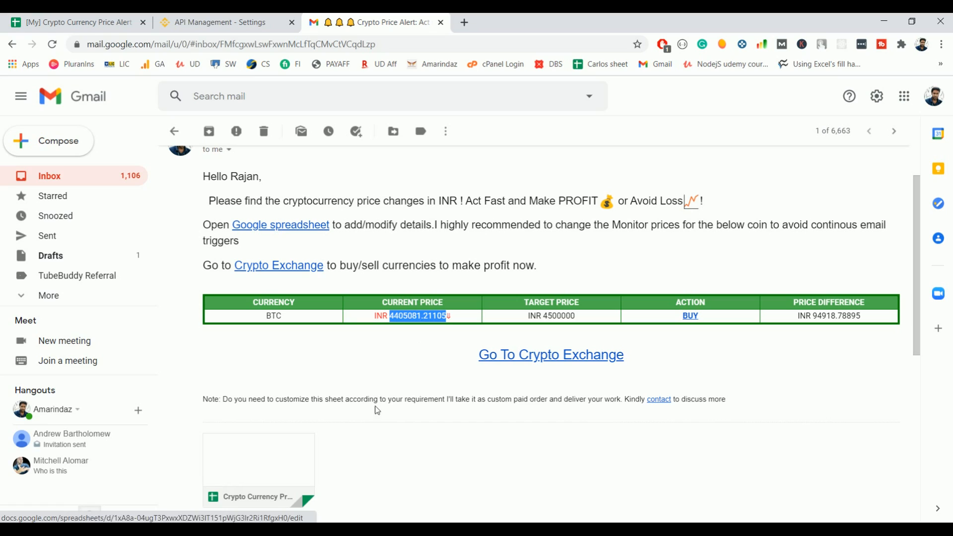
Step: Check the email's INR currency label, then return to the tracker's Settings sheet
mouse_move(273, 453)
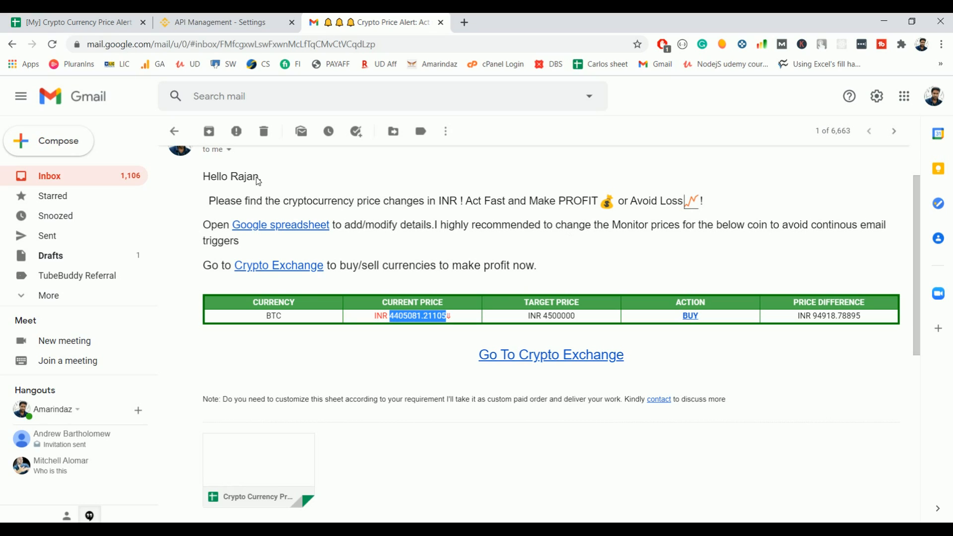
left_click(423, 271)
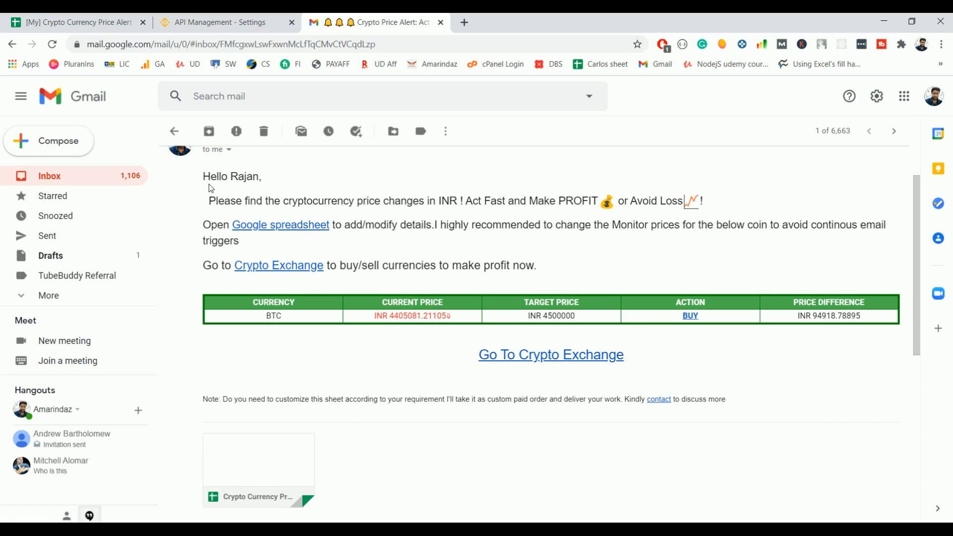
scroll(210, 188, "down", 1)
double_click(374, 253)
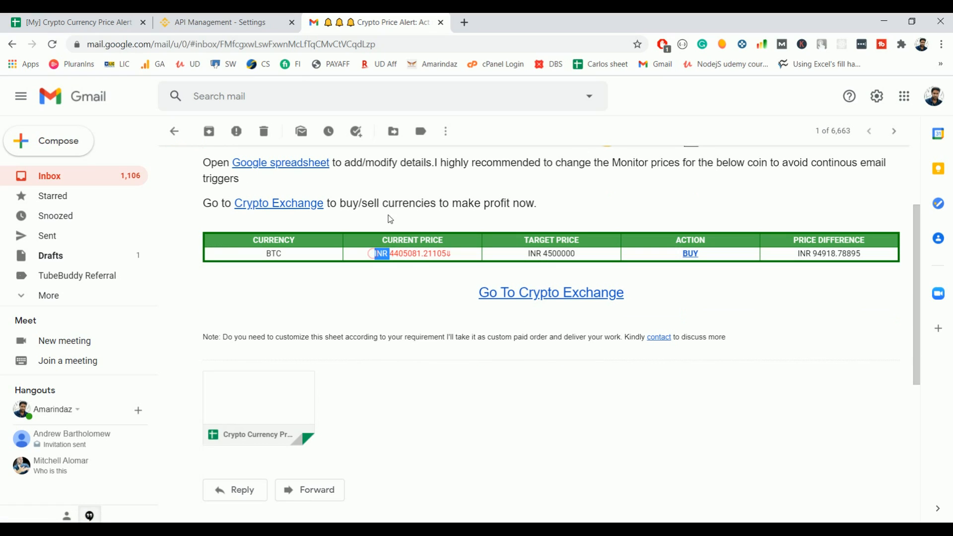
left_click(113, 21)
left_click(117, 511)
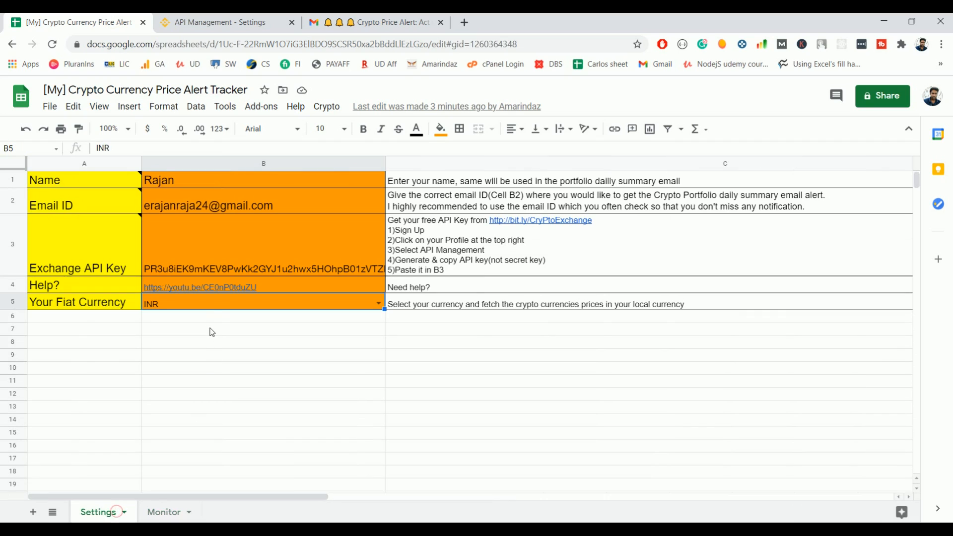
Step: Set B5 to USD and refresh Monitor (BTC 60762.85, ETH 1894.16), then select the C–D thresholds
left_click(378, 303)
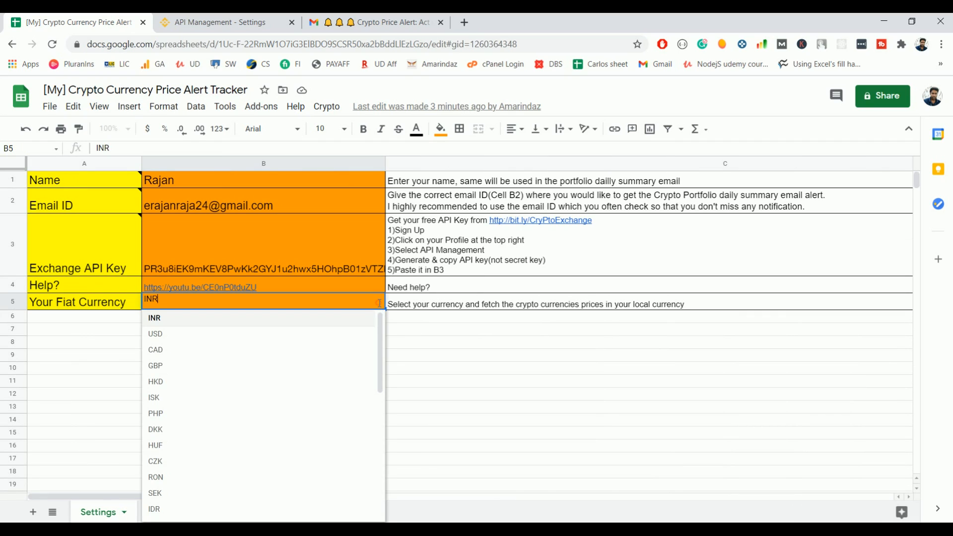
left_click(366, 333)
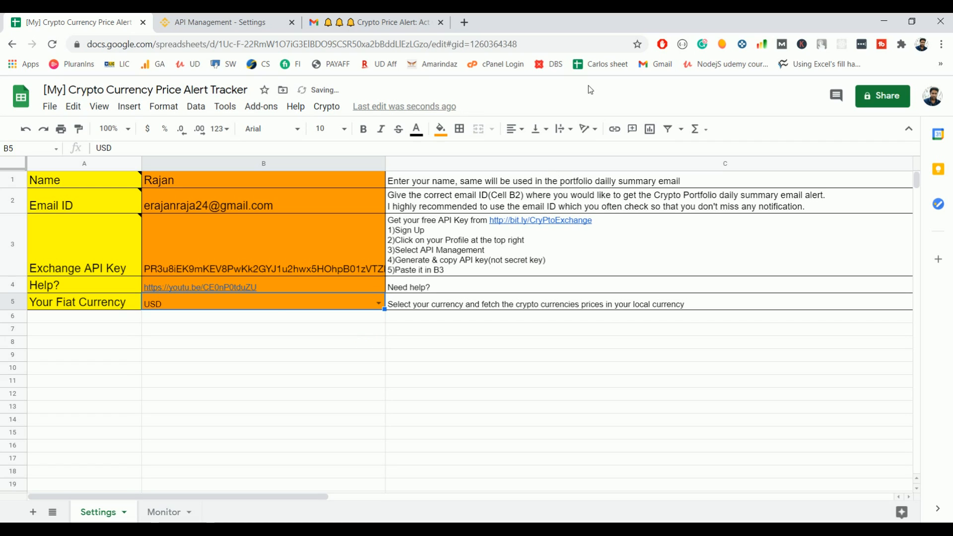
left_click(156, 520)
left_click(326, 106)
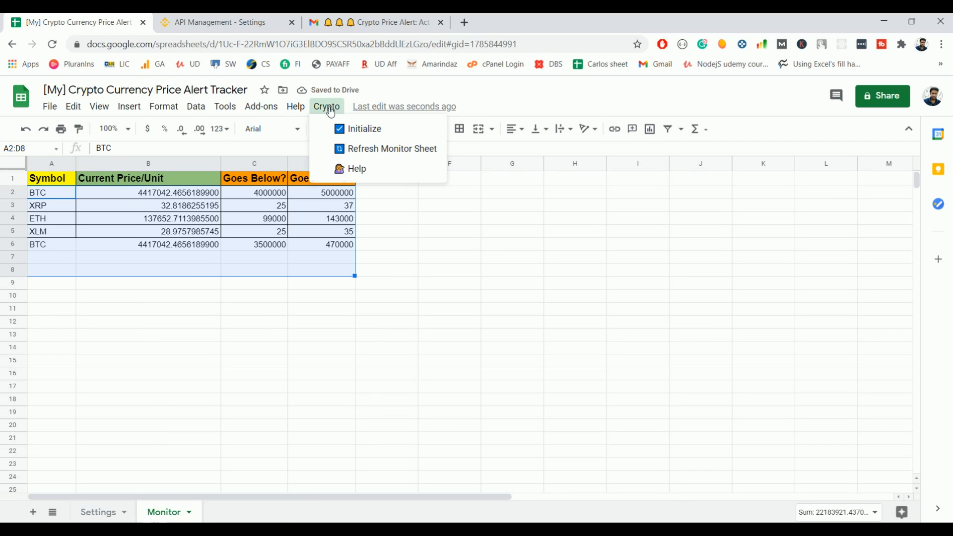
left_click(361, 157)
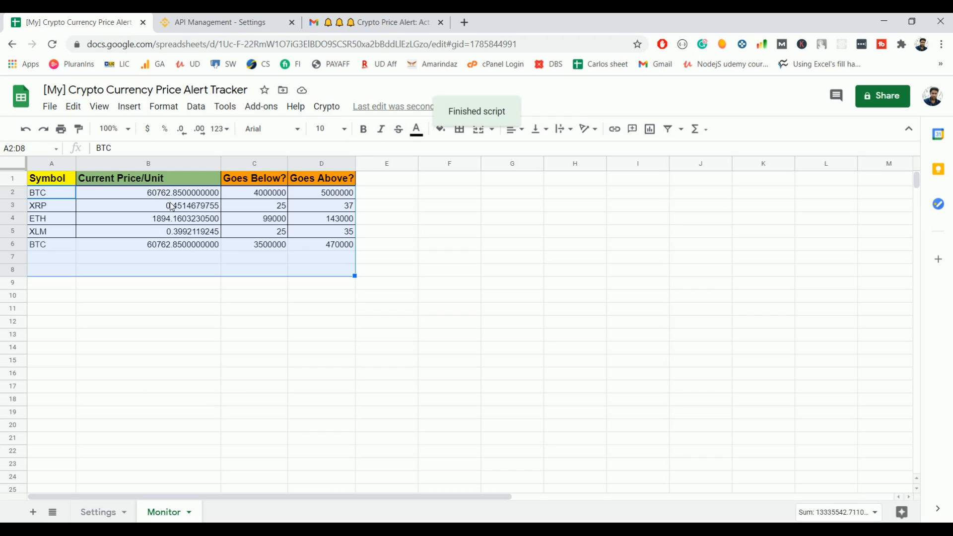
left_click_drag(248, 194, 314, 246)
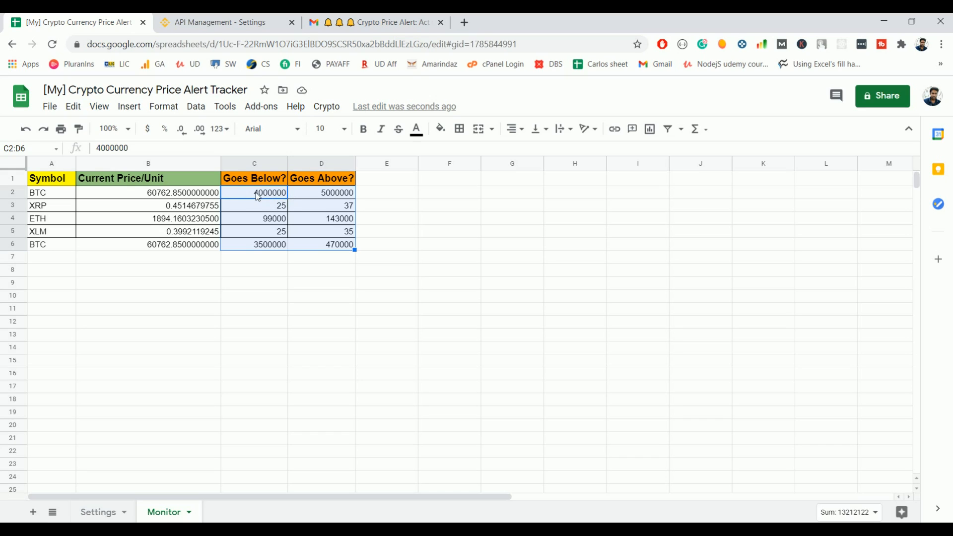
Step: Set the B5 fiat currency back to INR and rerun Crypto > Refresh Monitor Sheet
left_click(98, 511)
left_click(378, 303)
scroll(263, 355, "down", 5)
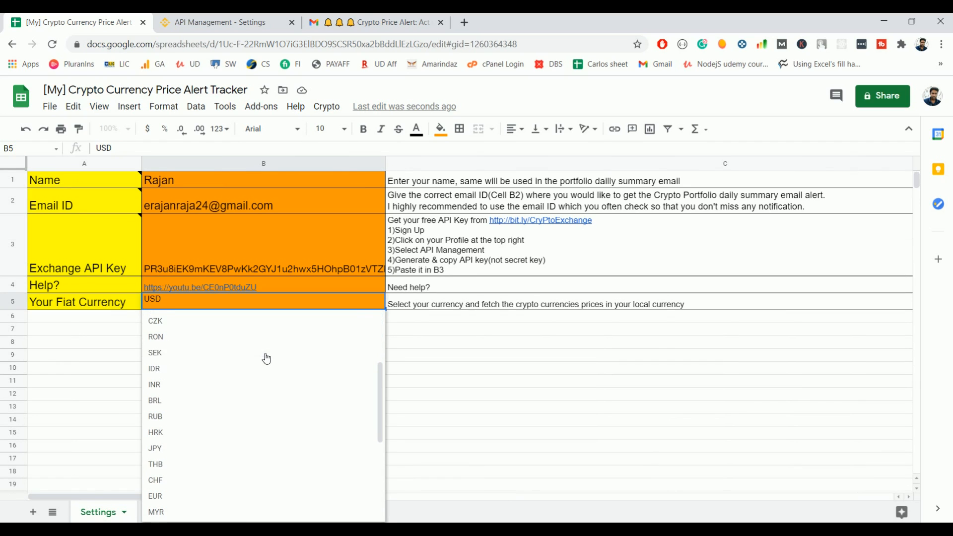
left_click(252, 383)
left_click(170, 512)
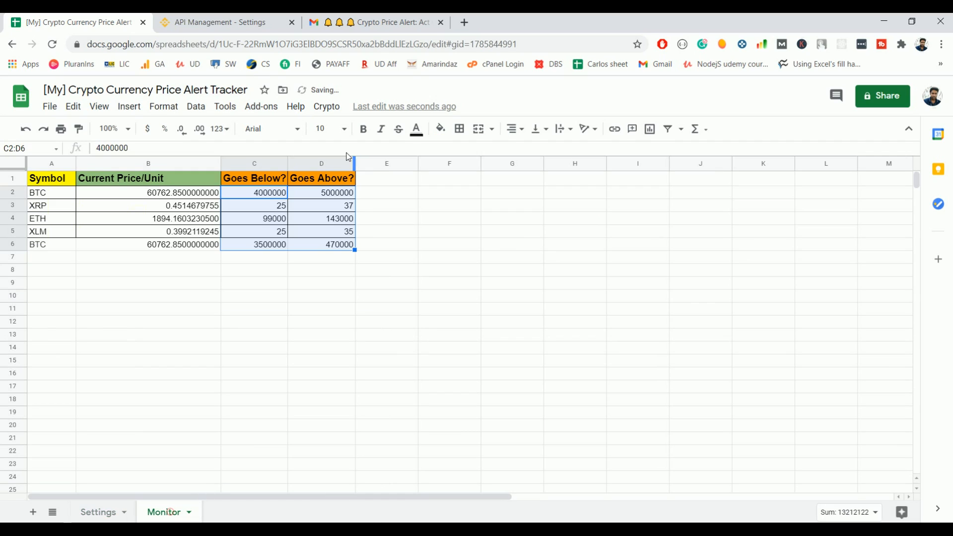
left_click(327, 108)
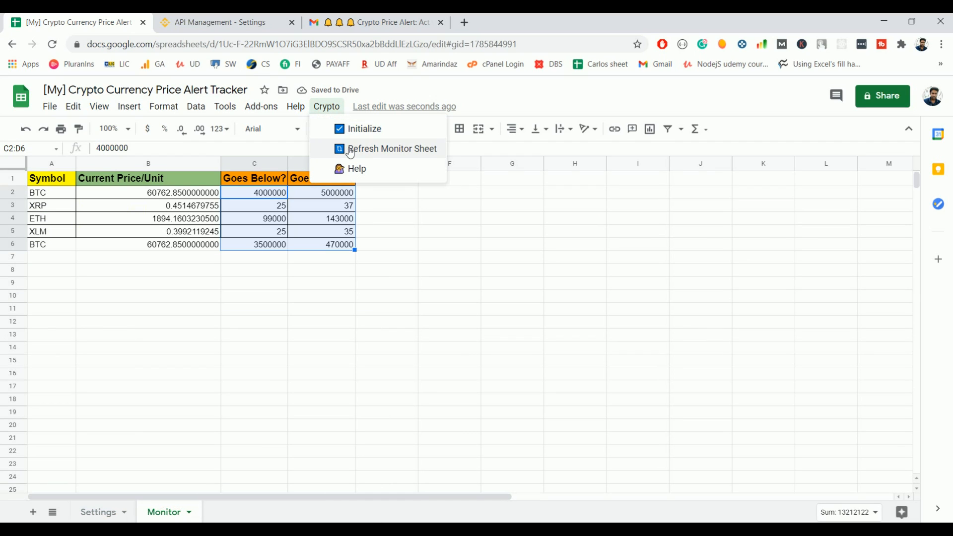
left_click(373, 154)
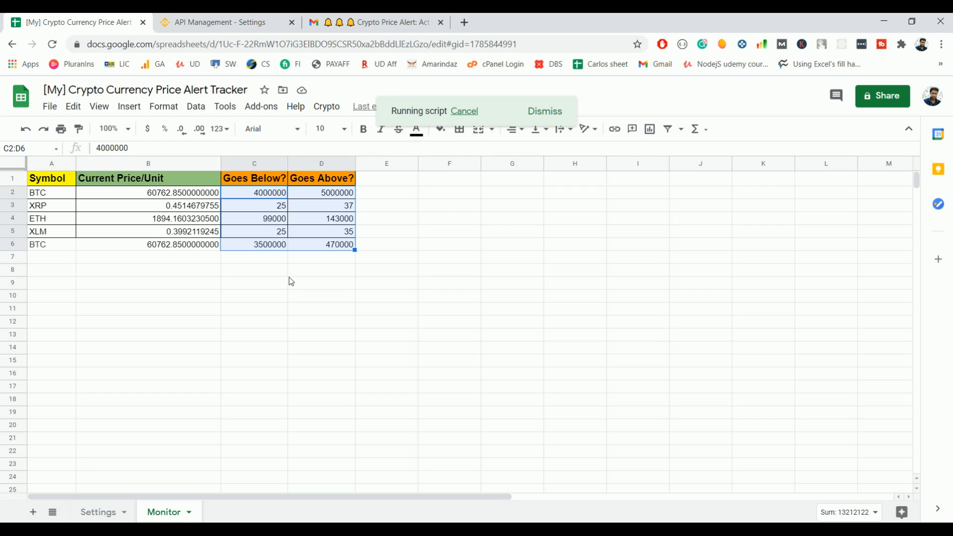